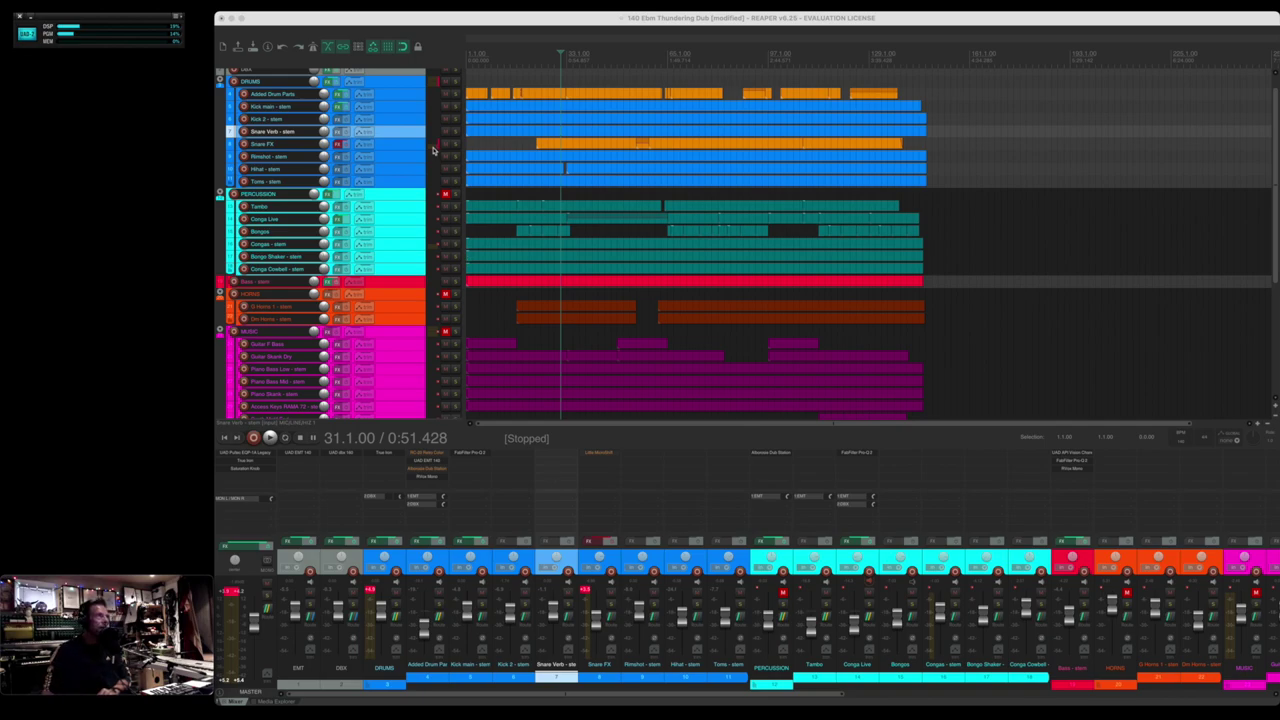
Solo the DRUMS folder and mute the Added Drum Parts and Snare FX tracks.
click(454, 82)
click(445, 93)
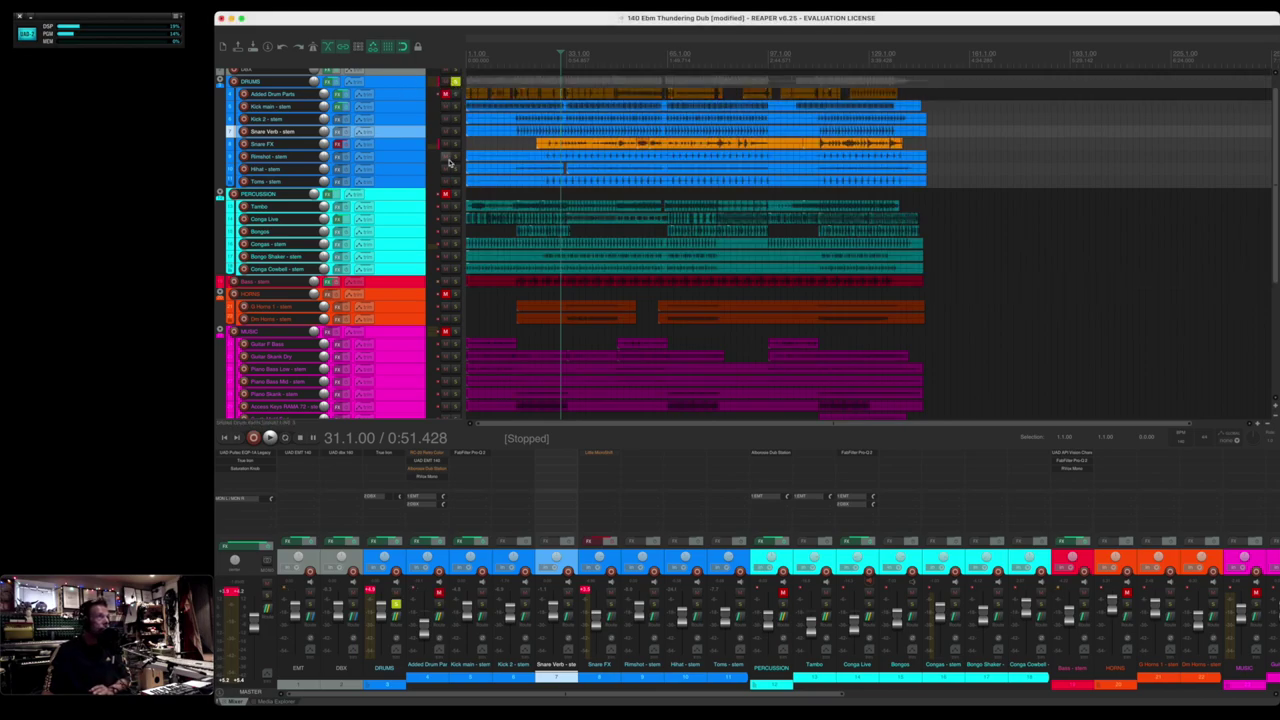
click(446, 144)
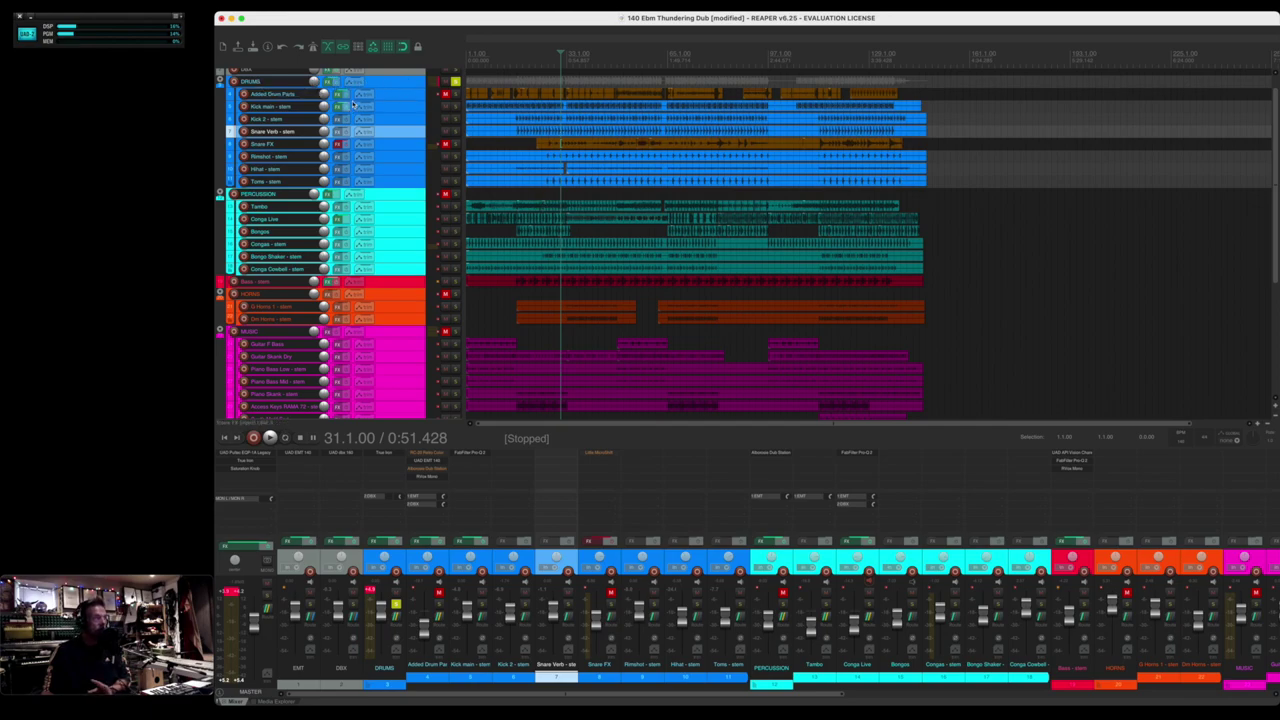
Select the Kick 2, Snare Verb, Rimshot, Hihat, Toms and Kick main stems, then move to bars 63 and 97.
click(524, 118)
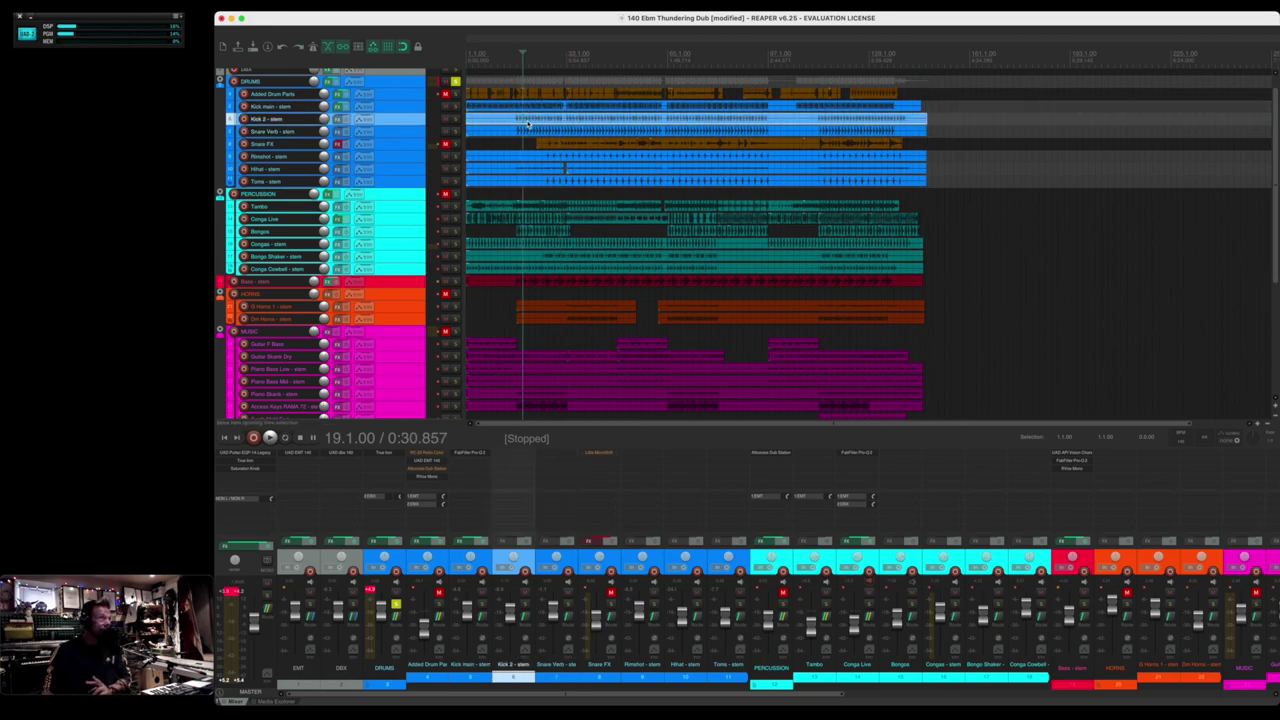
click(529, 130)
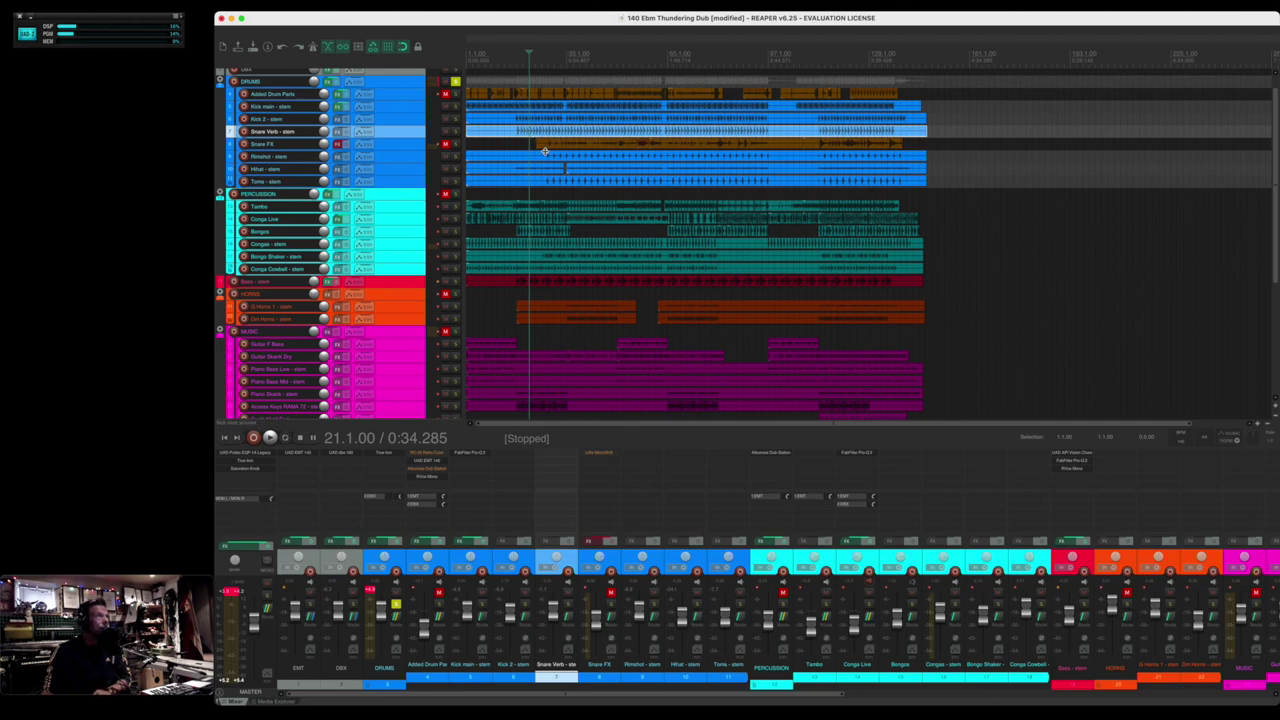
click(546, 157)
click(548, 170)
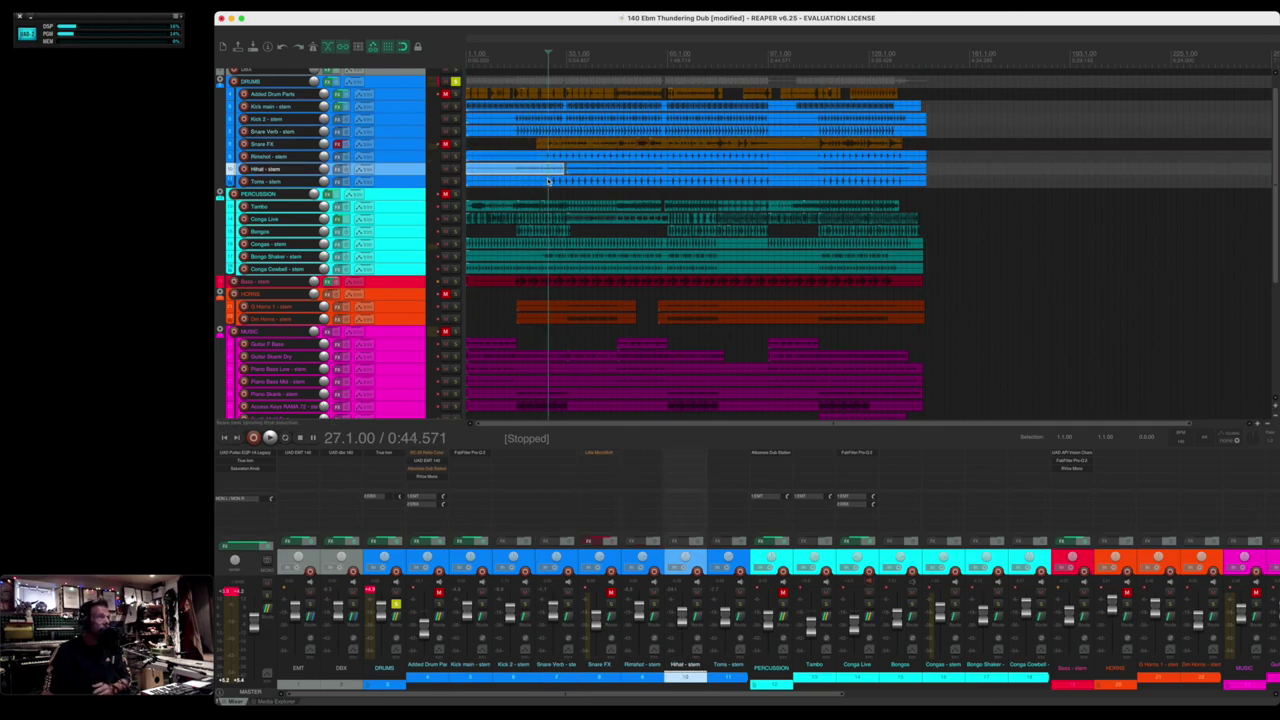
click(549, 182)
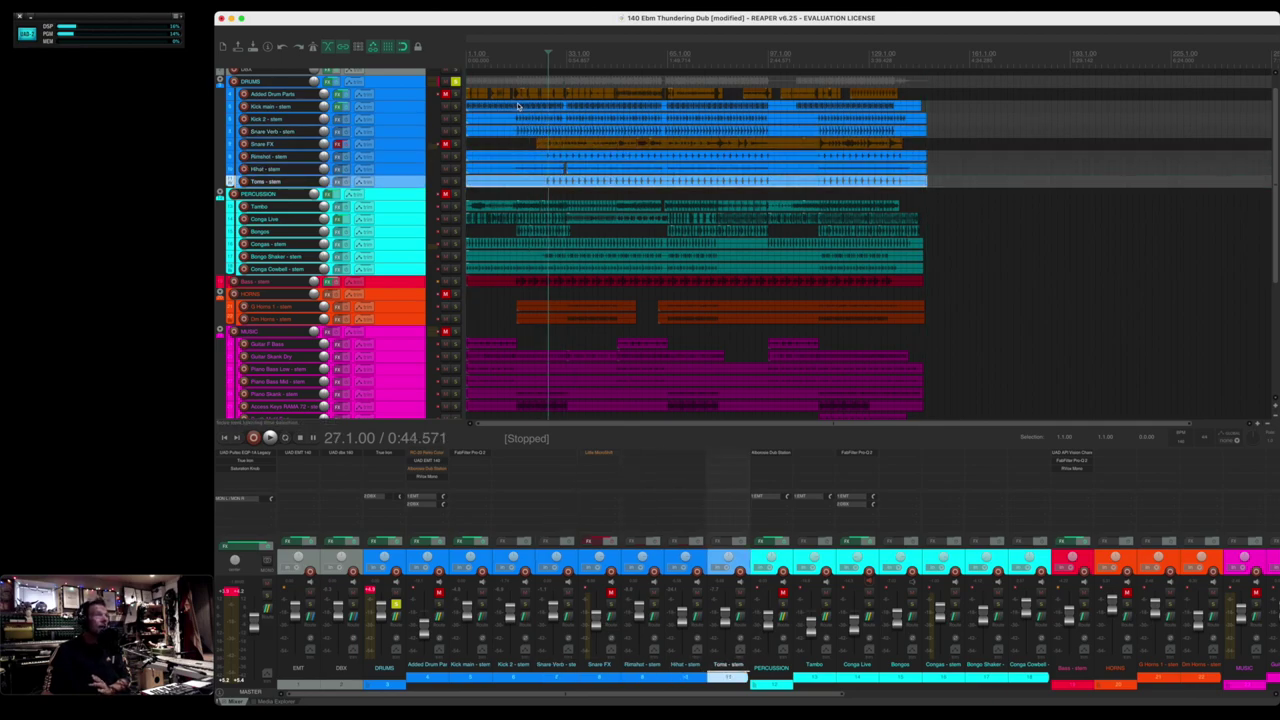
click(563, 107)
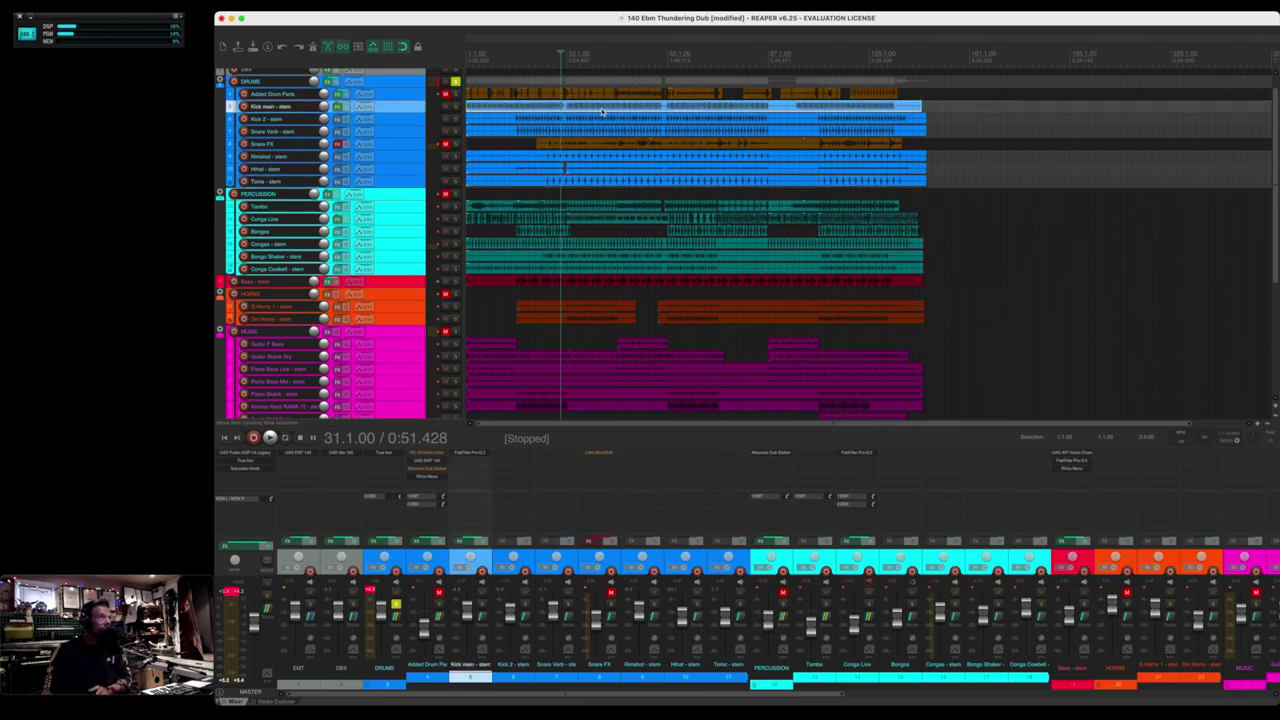
click(663, 107)
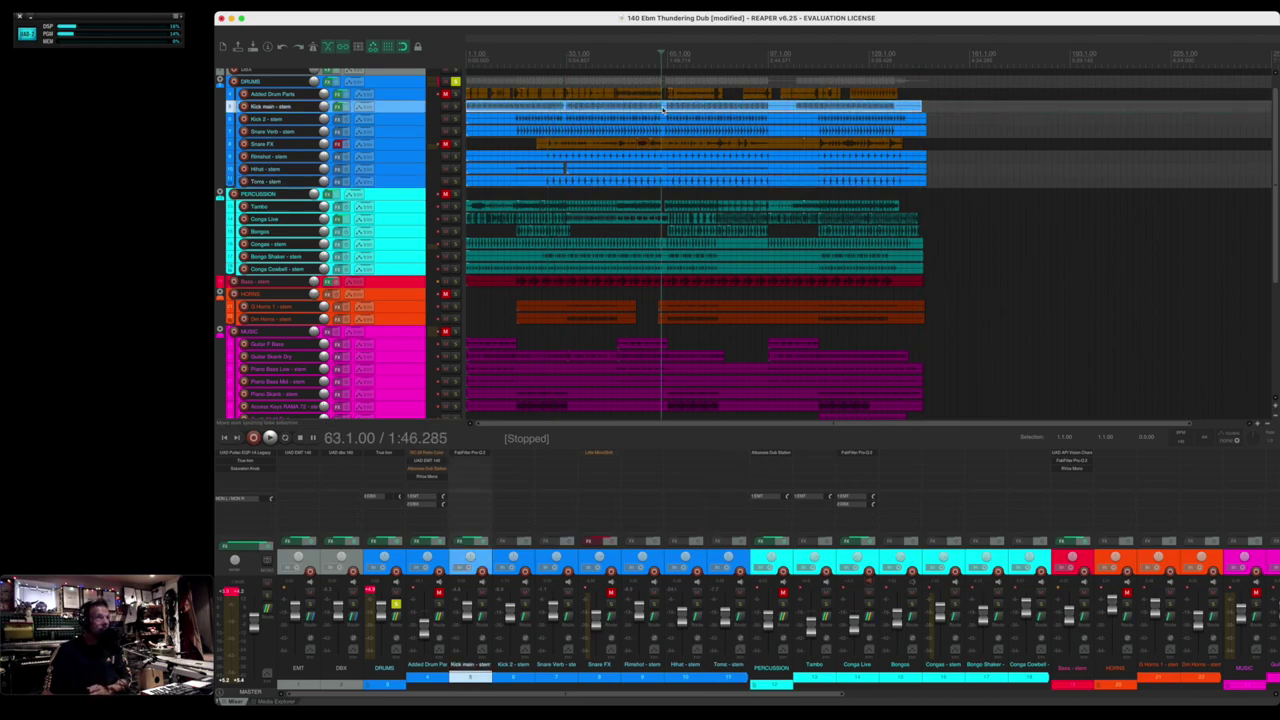
click(769, 107)
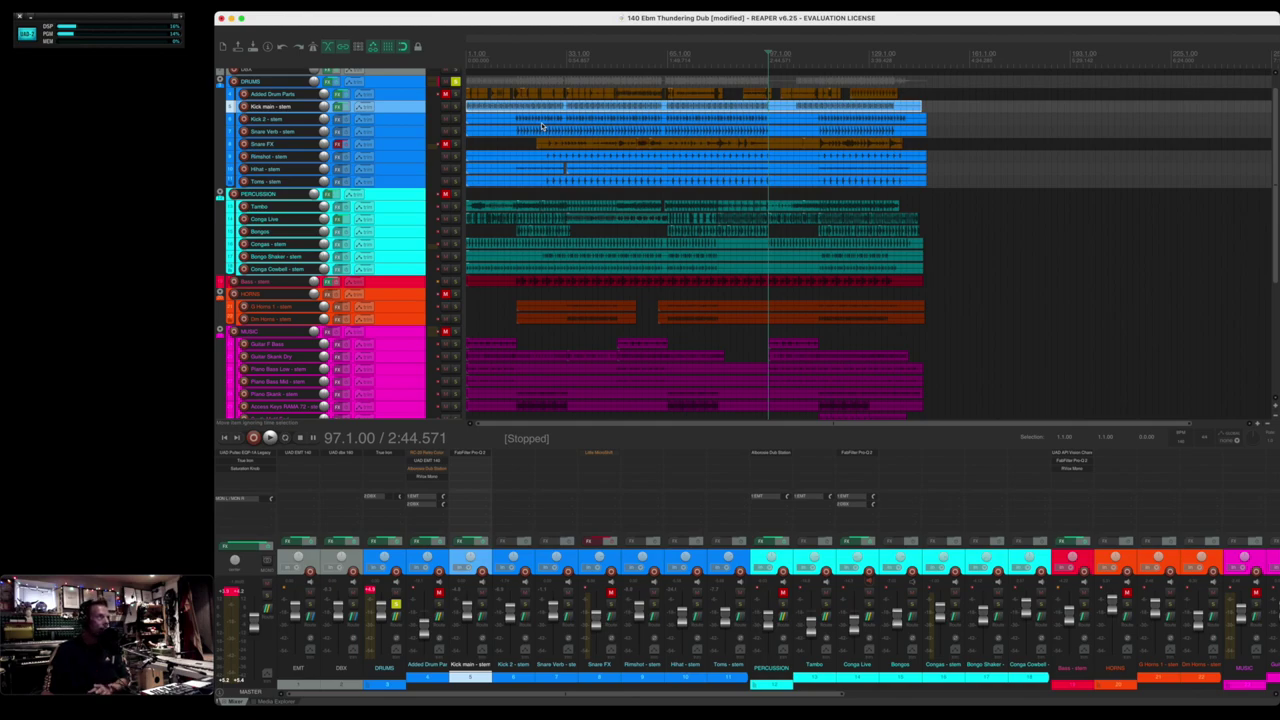
Select the Snare FX track by its name in the track panel.
click(404, 148)
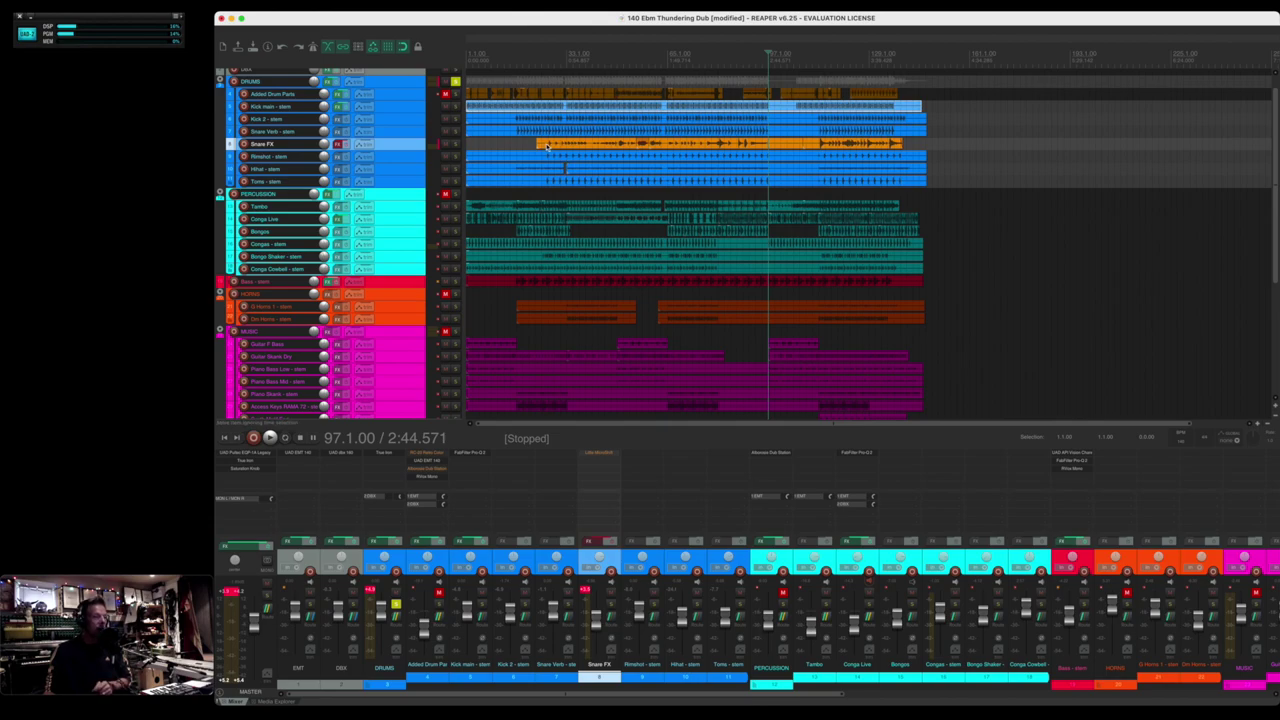
Check the Snare FX item at bars 27, 33, 51 and 129, then solo Snare FX.
click(548, 147)
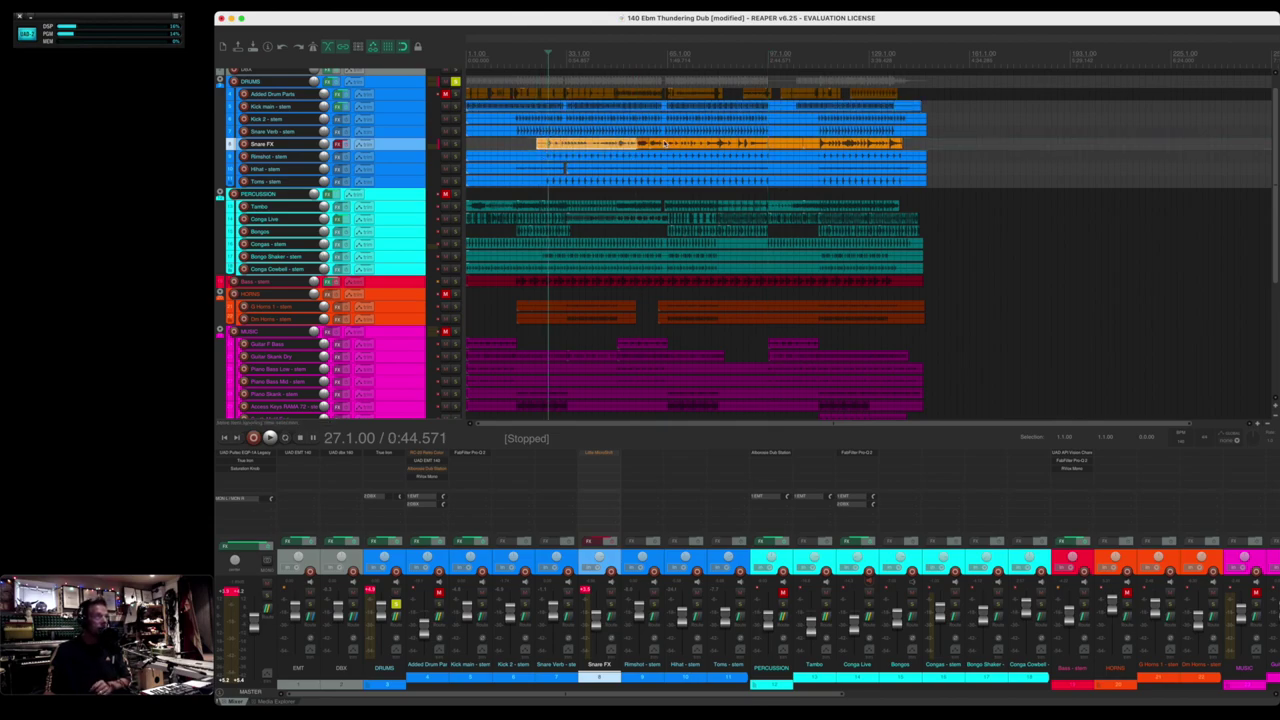
click(567, 147)
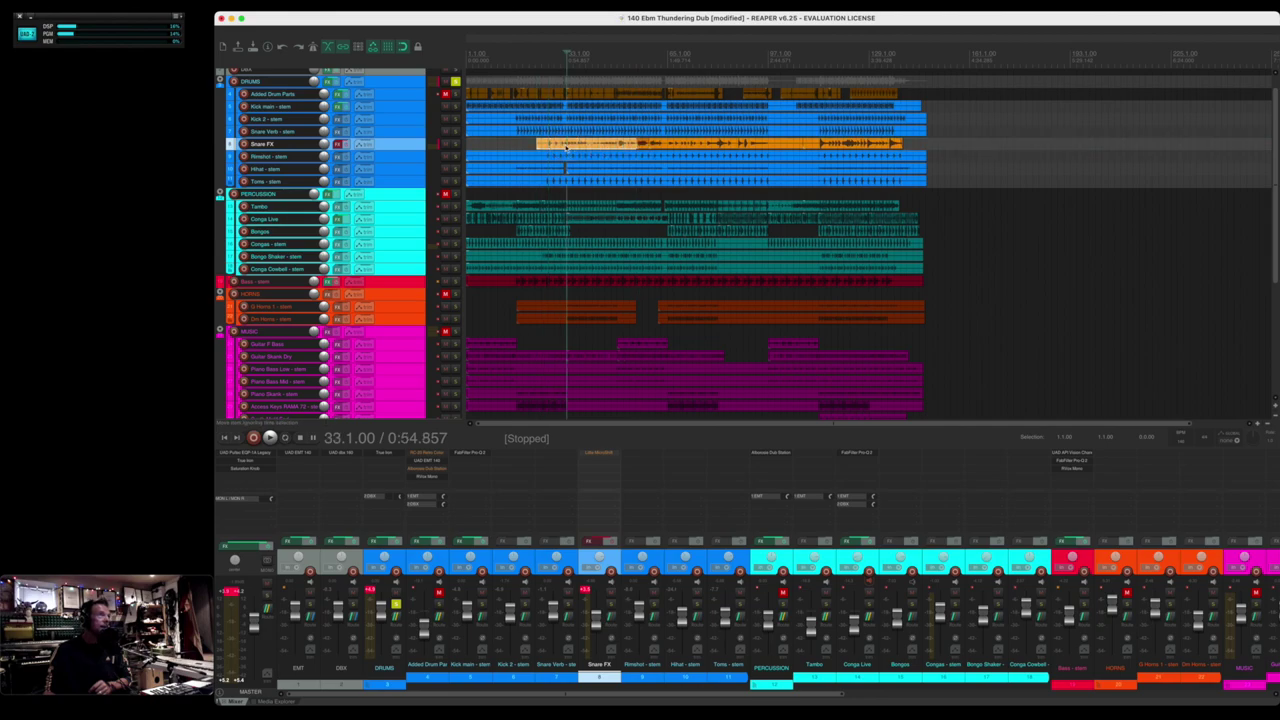
click(624, 147)
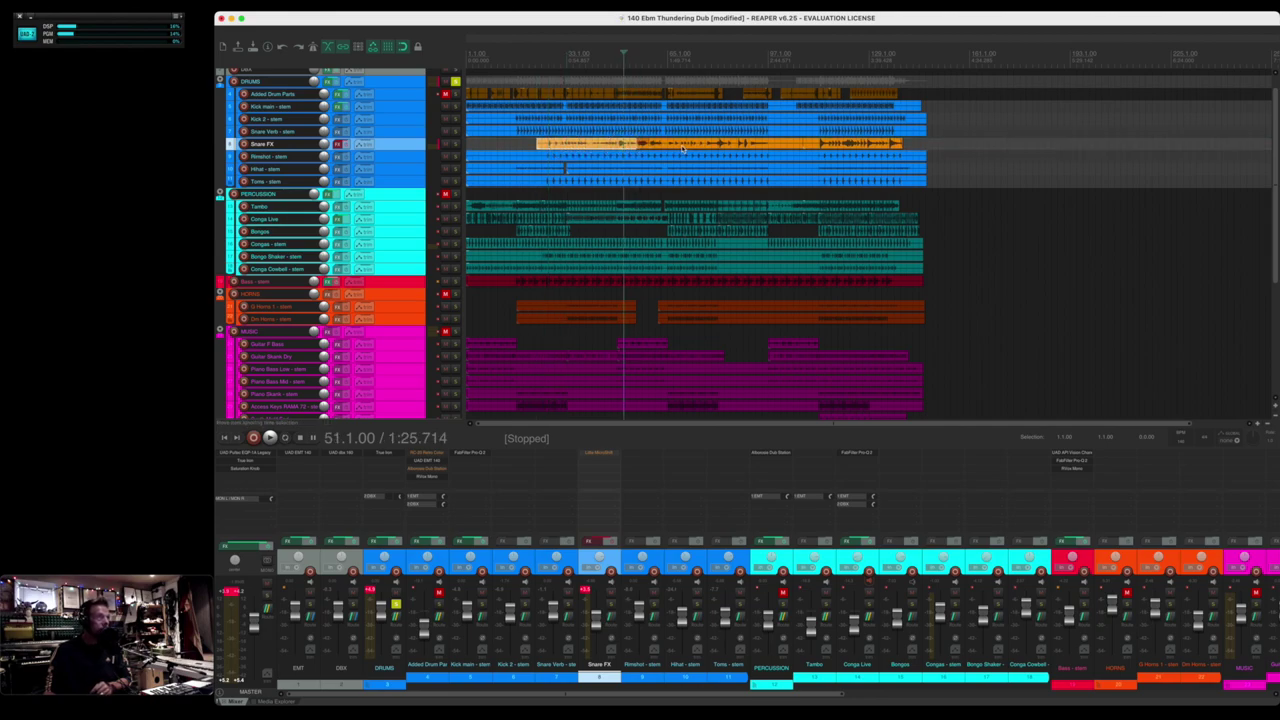
click(869, 147)
click(455, 144)
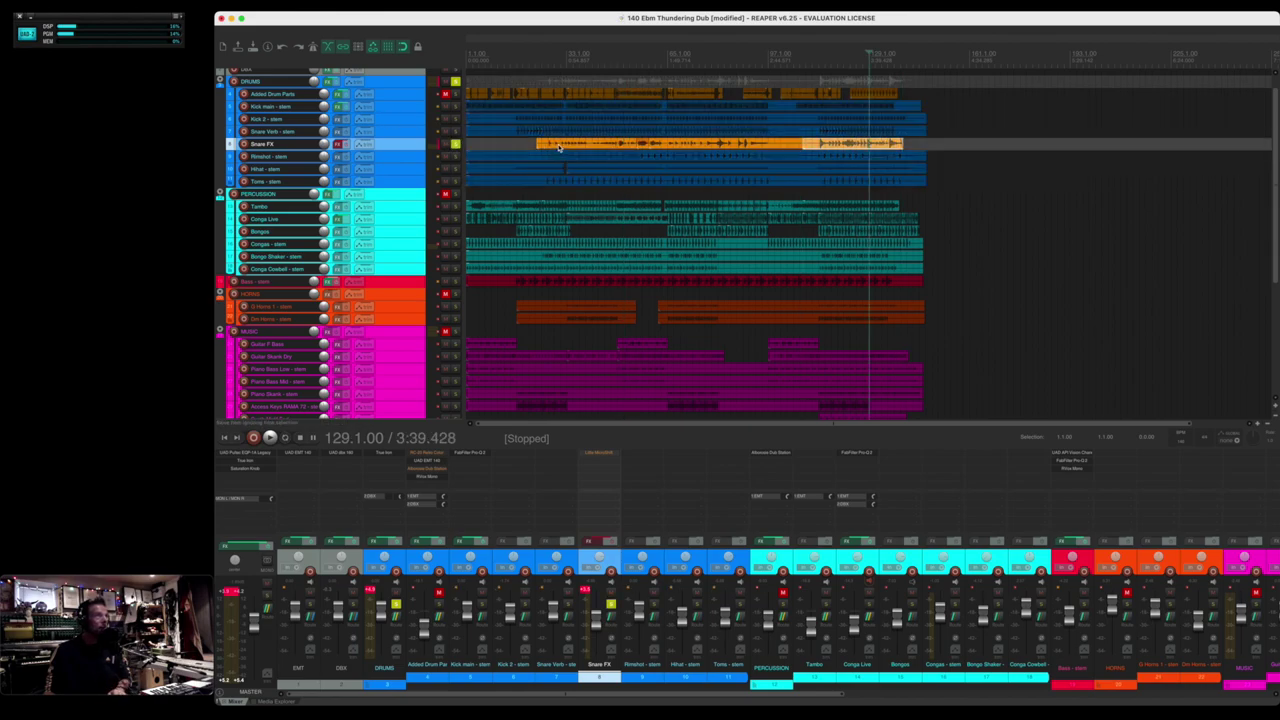
Audition the soloed snare effects from bars 31, 45 and 49.
click(562, 147)
key(space)
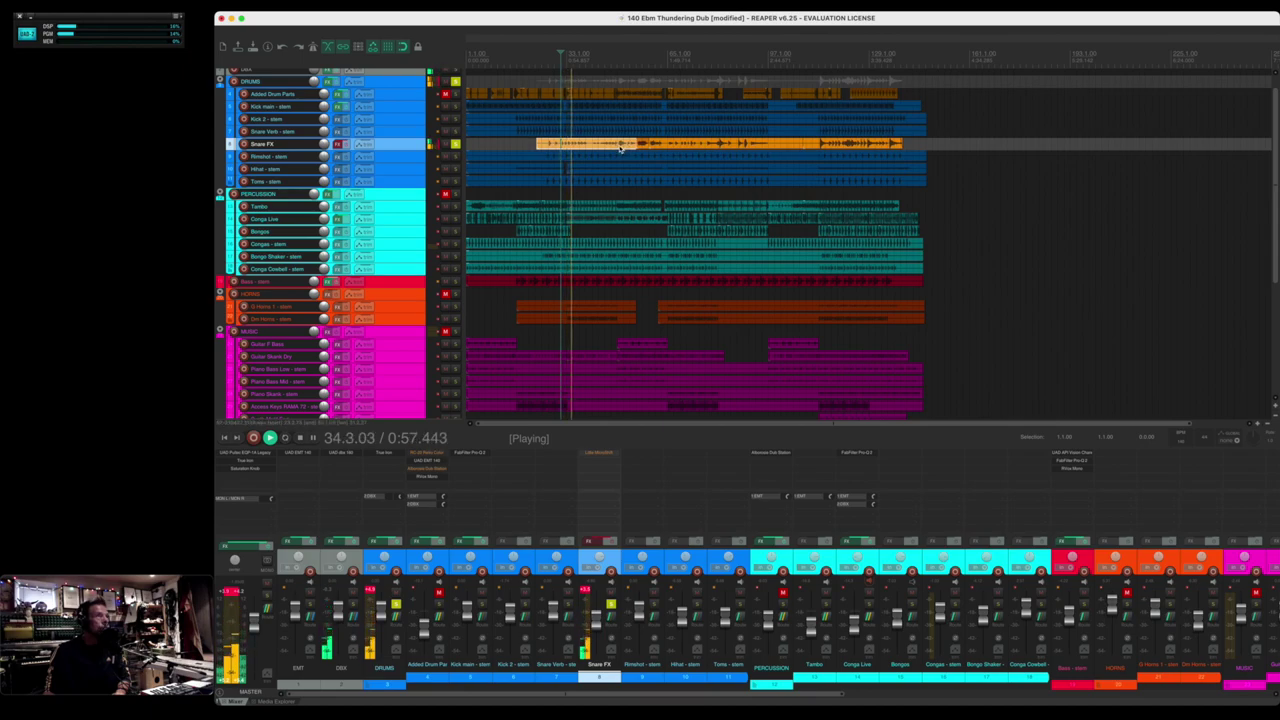
key(space)
click(607, 146)
key(space)
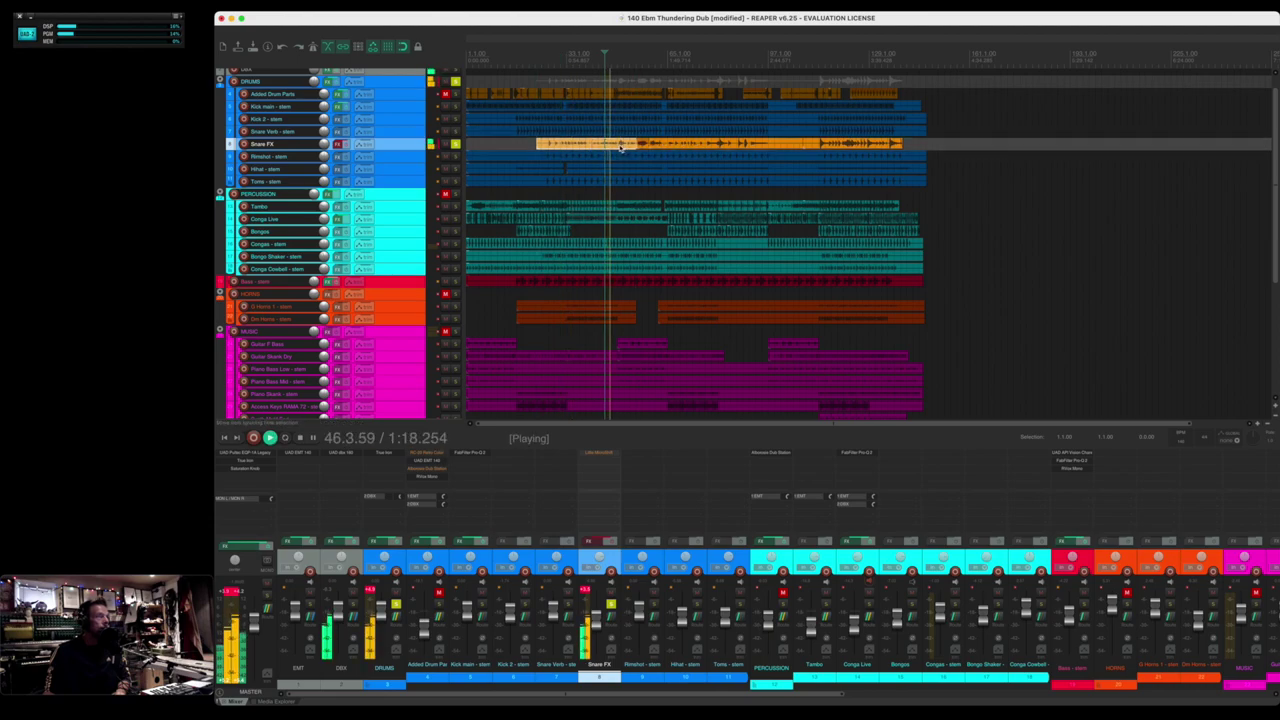
key(space)
click(621, 147)
key(space)
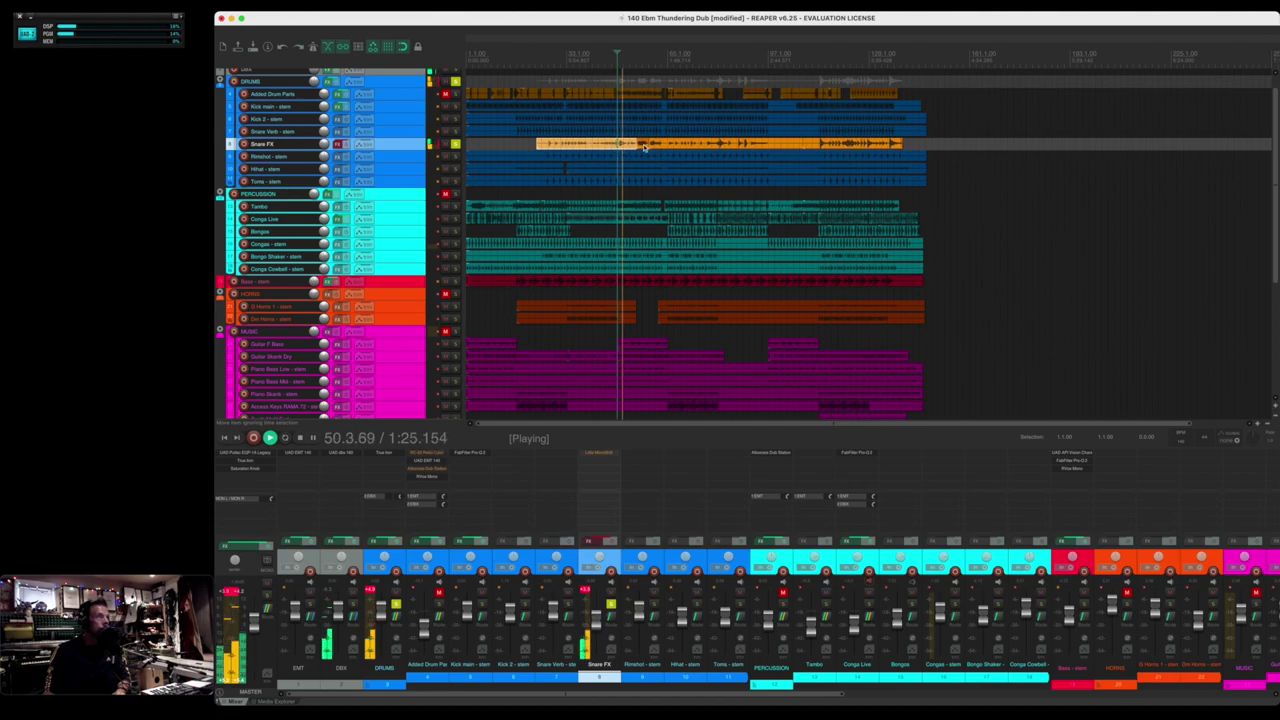
key(space)
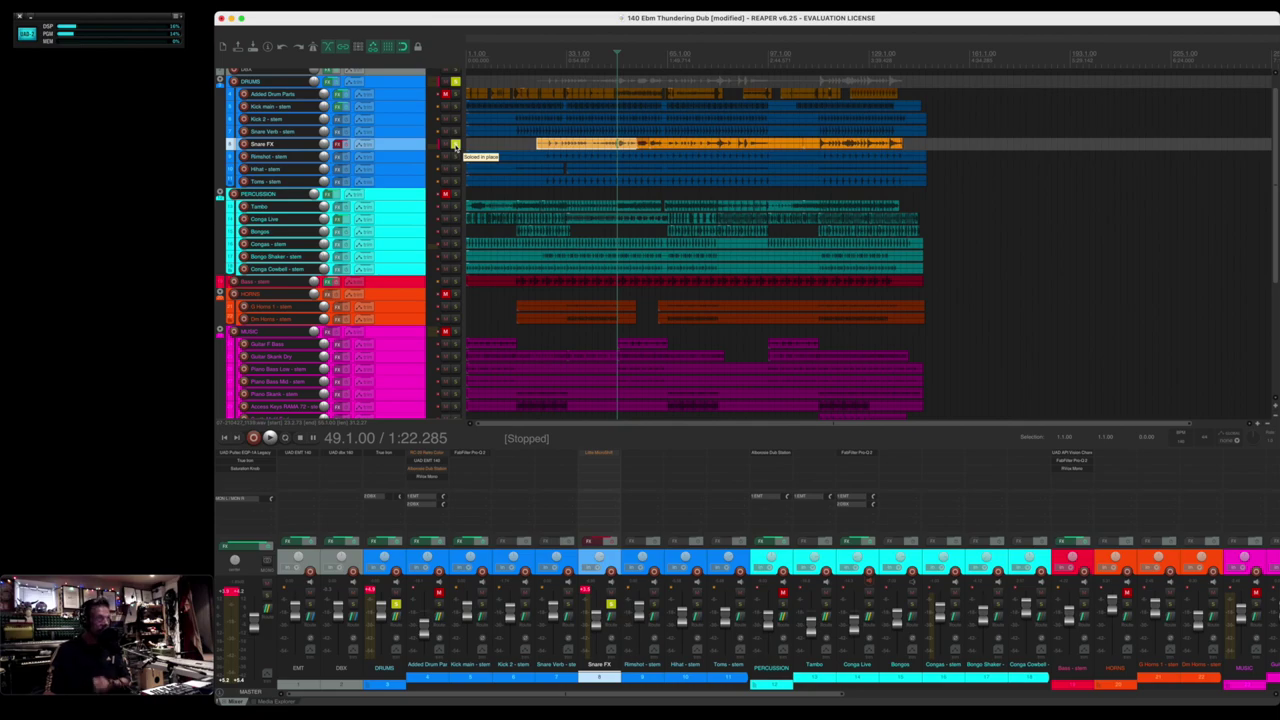
Unsolo Snare FX, play from bar 43 and pull its mixer fader down slightly, then stop.
click(455, 144)
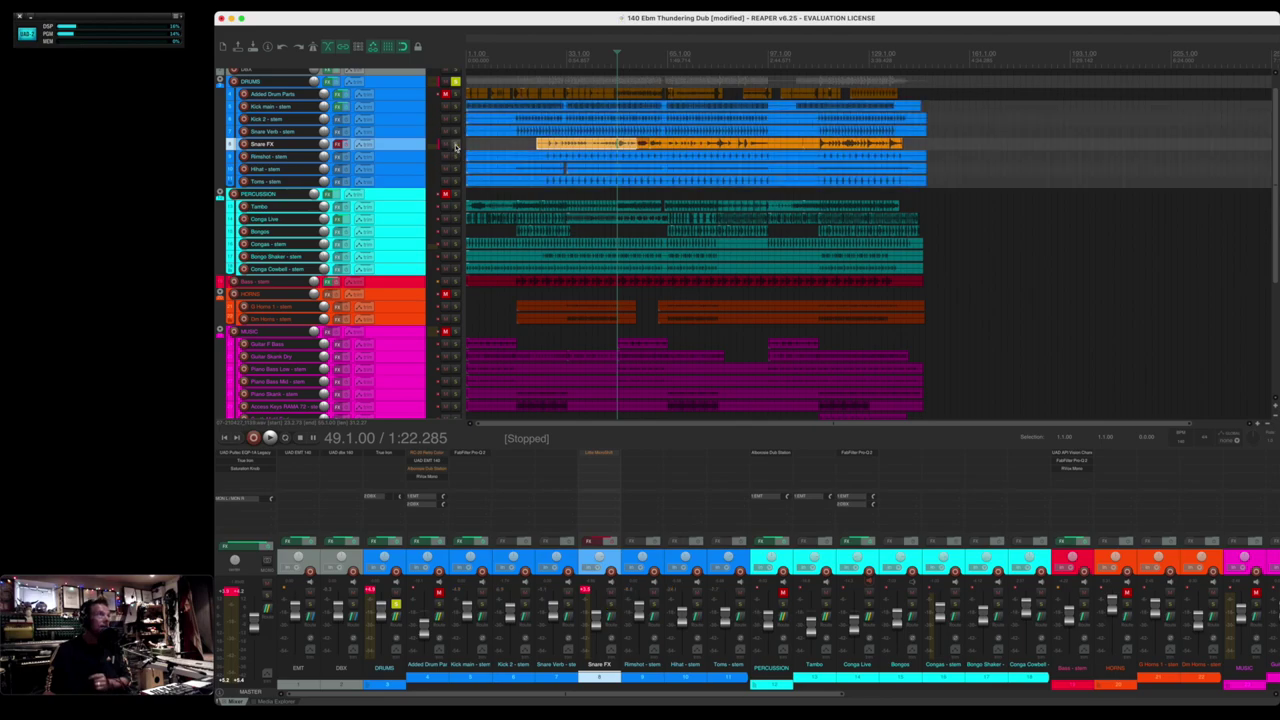
click(597, 145)
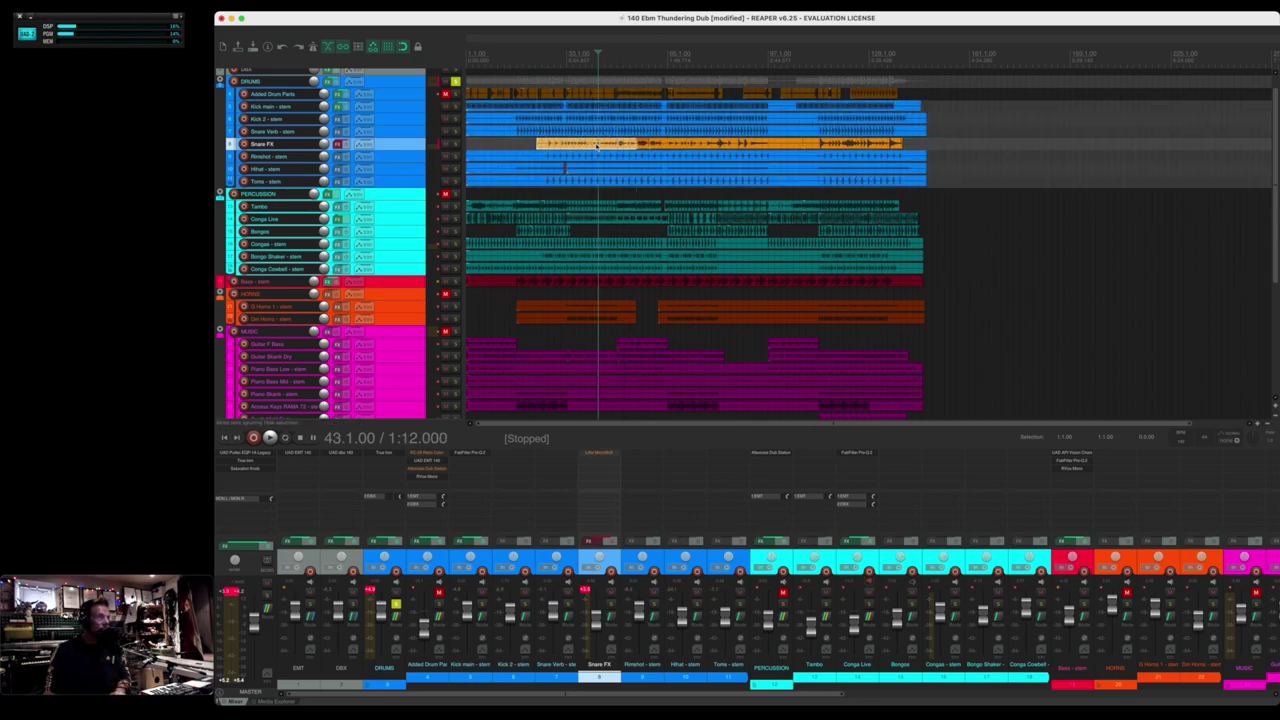
key(space)
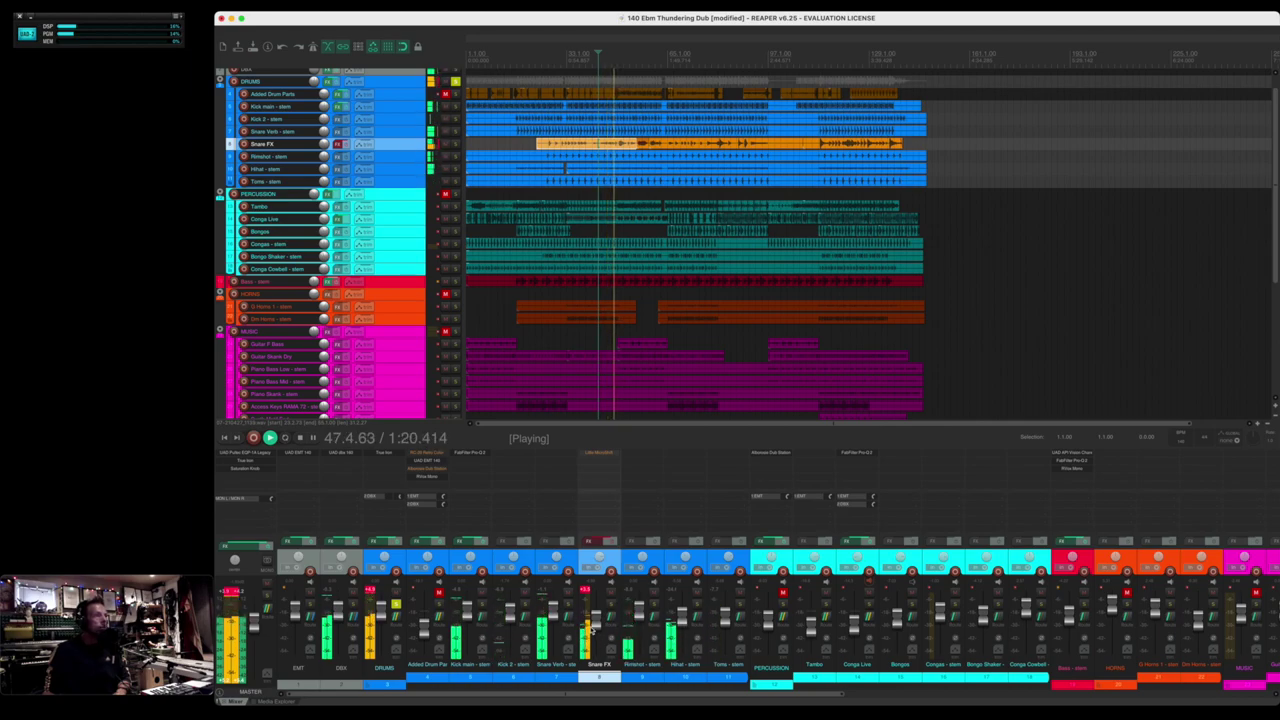
mouse_move(596, 600)
drag(596, 601, 596, 616)
key(space)
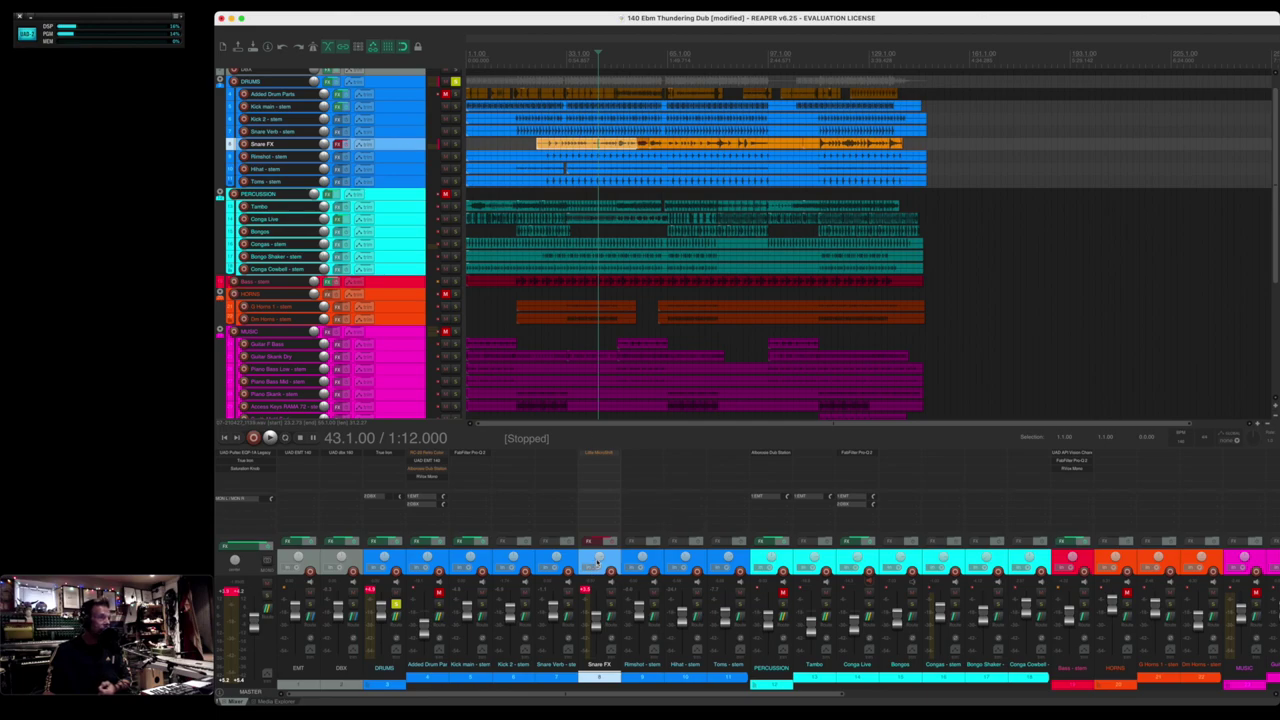
Unmute, select and solo the Added Drum Parts track.
mouse_move(598, 559)
click(445, 93)
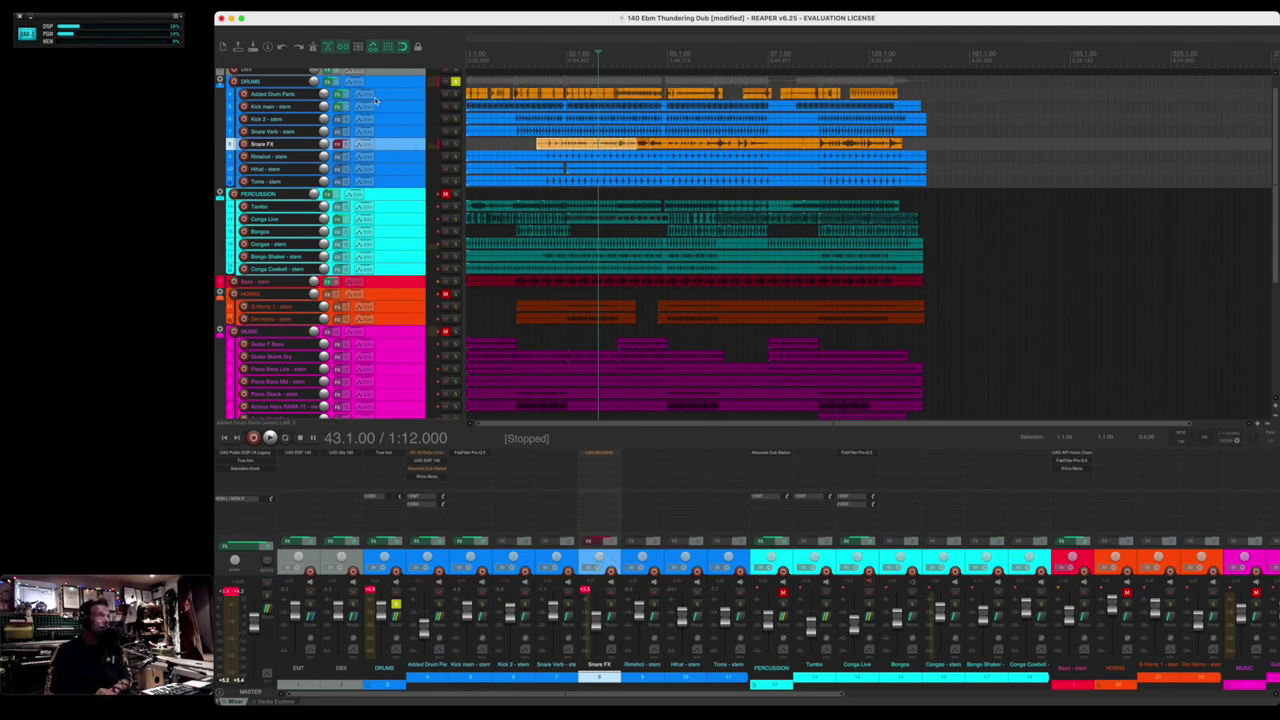
click(298, 97)
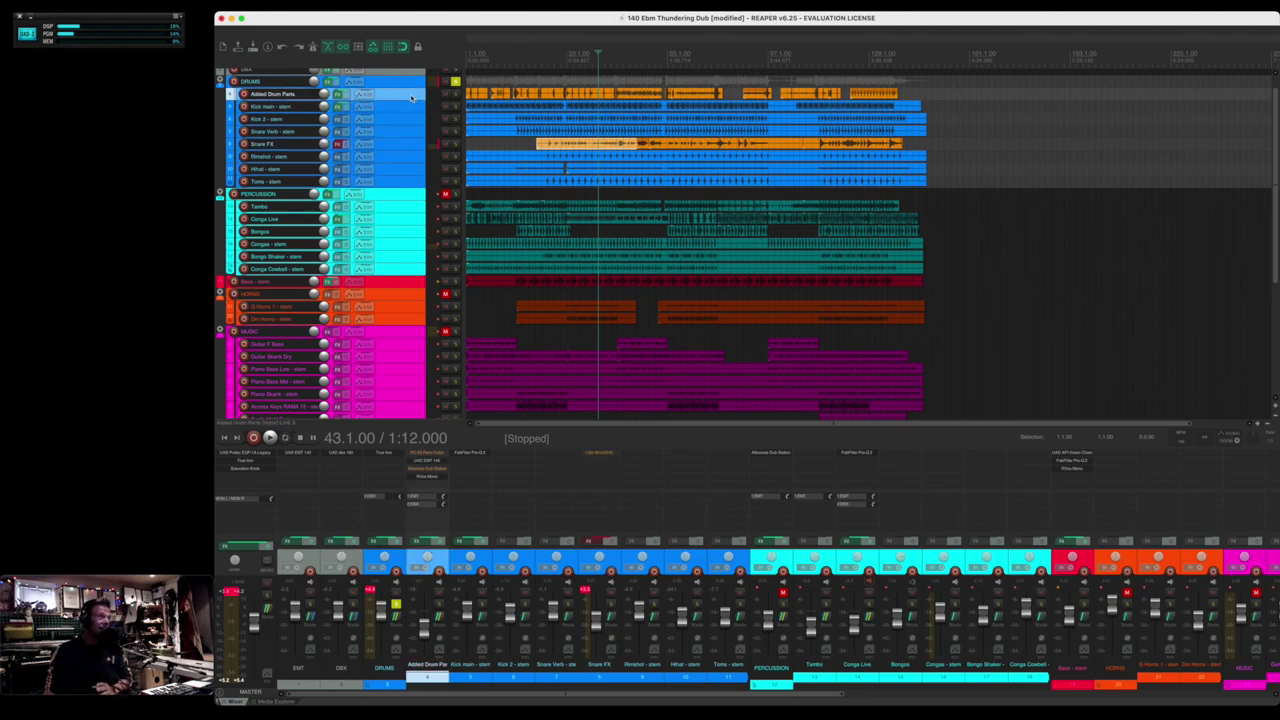
click(456, 94)
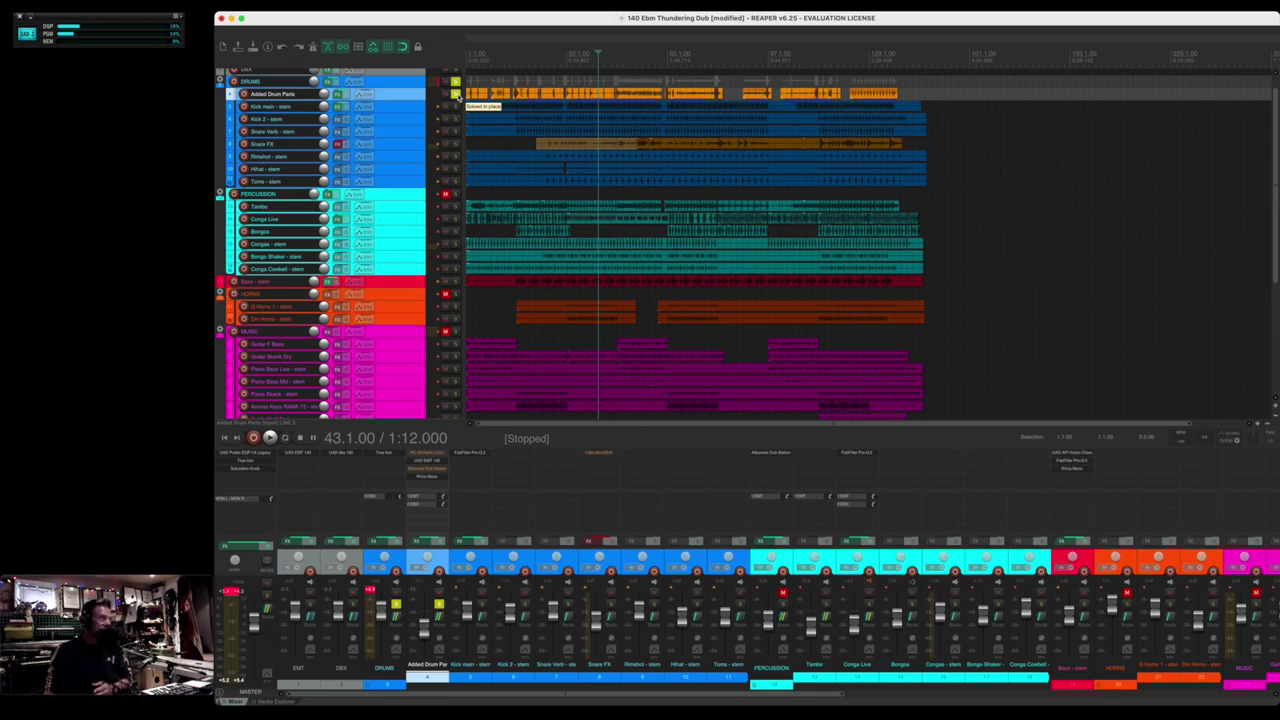
Select several Added Drum Parts items, starting with one near bar 32.
click(567, 93)
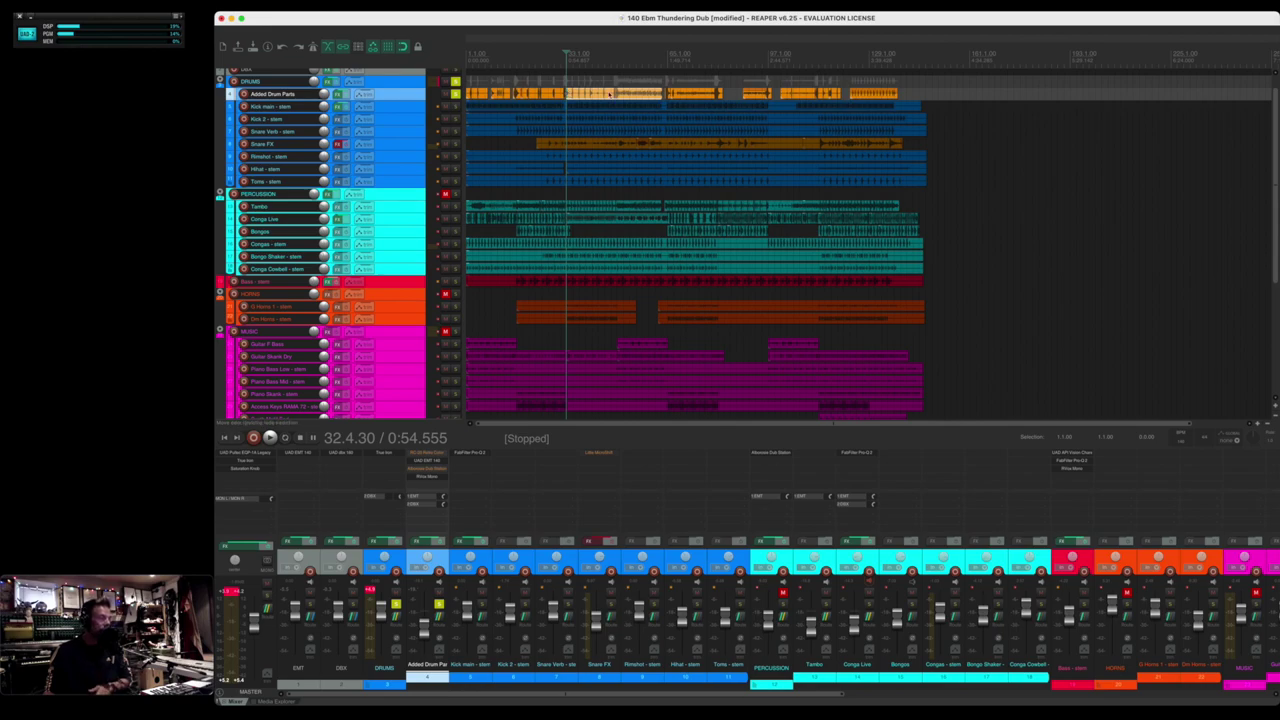
click(699, 95)
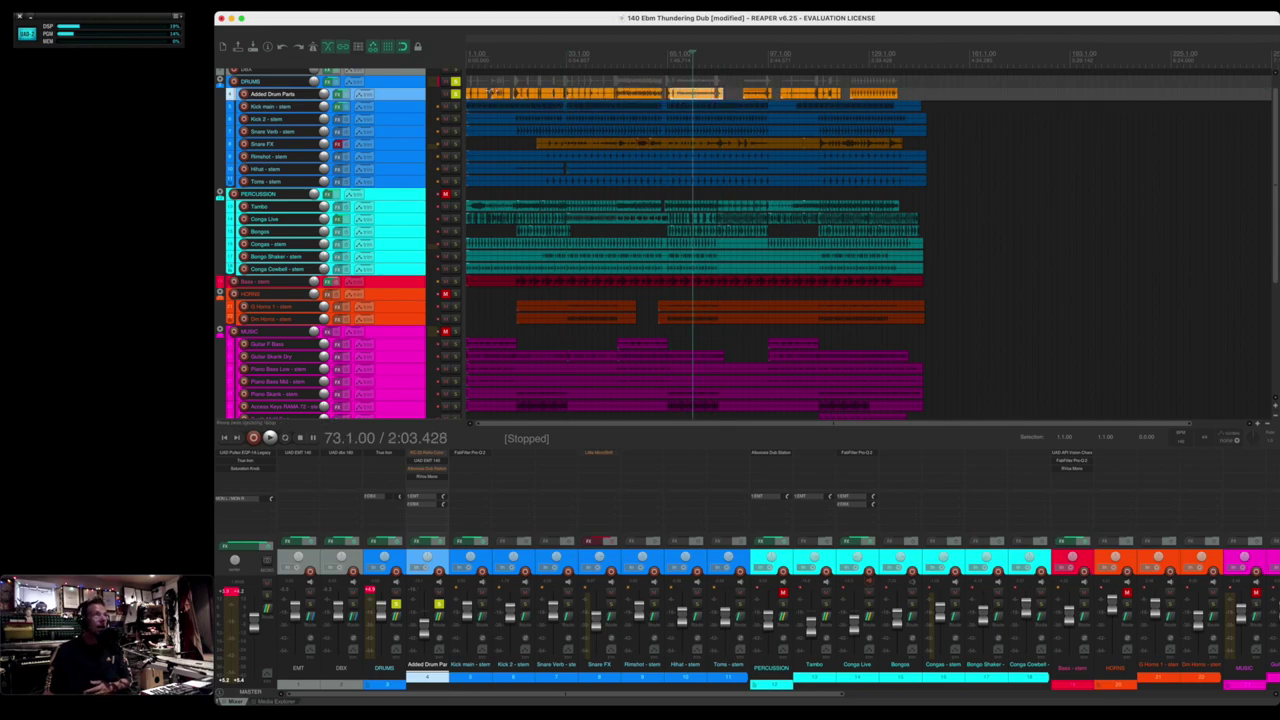
click(505, 96)
Select all DRUMS folder items and play them from around bar 51, then stop.
double_click(457, 90)
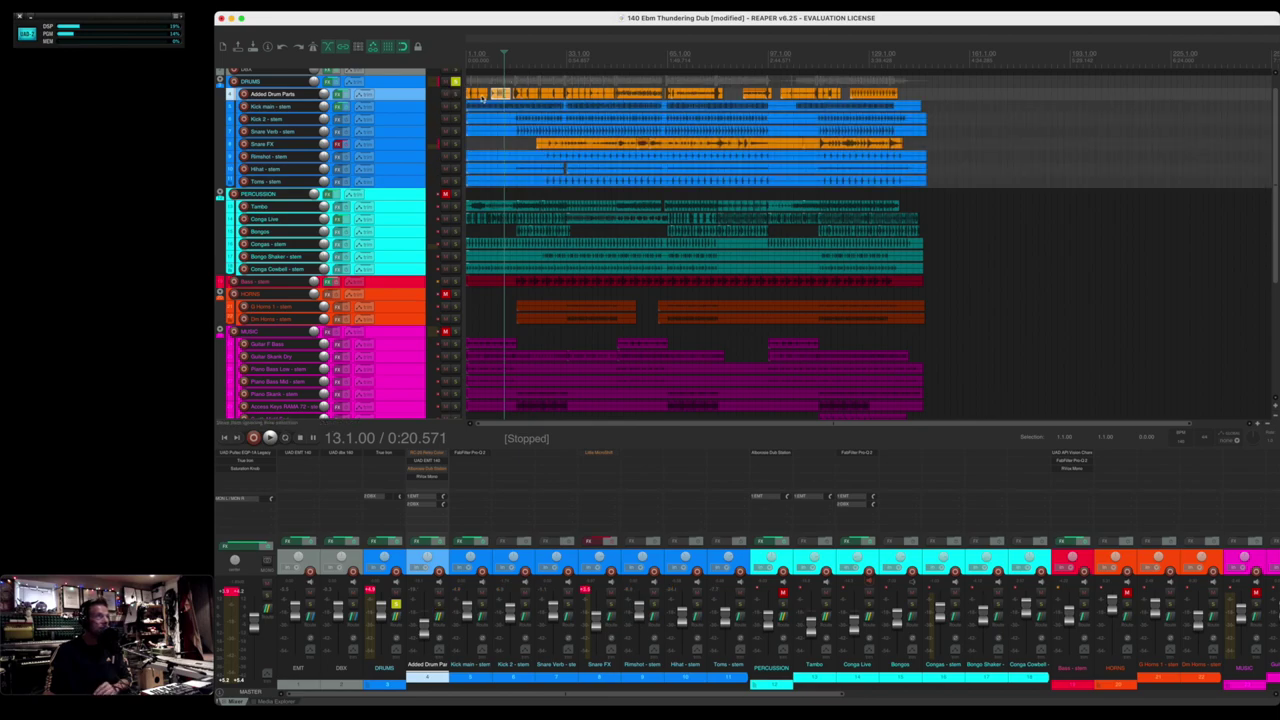
click(627, 82)
key(space)
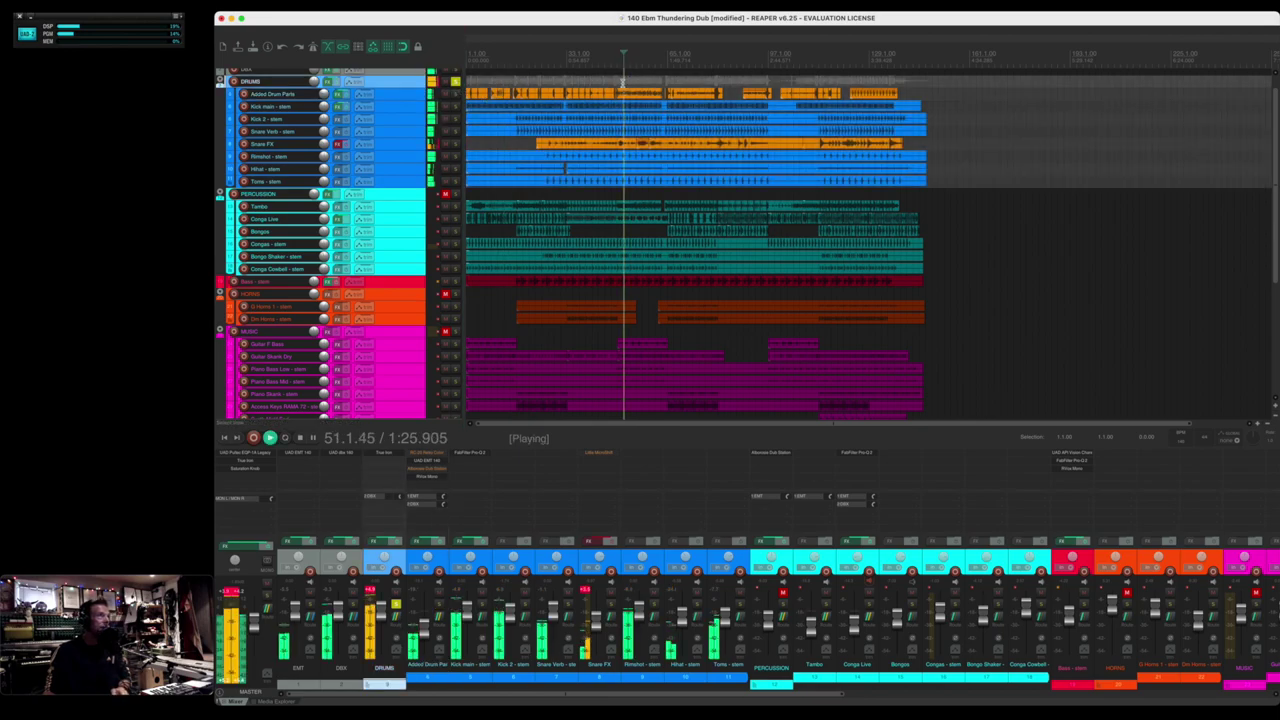
scroll(620, 84, down, 3)
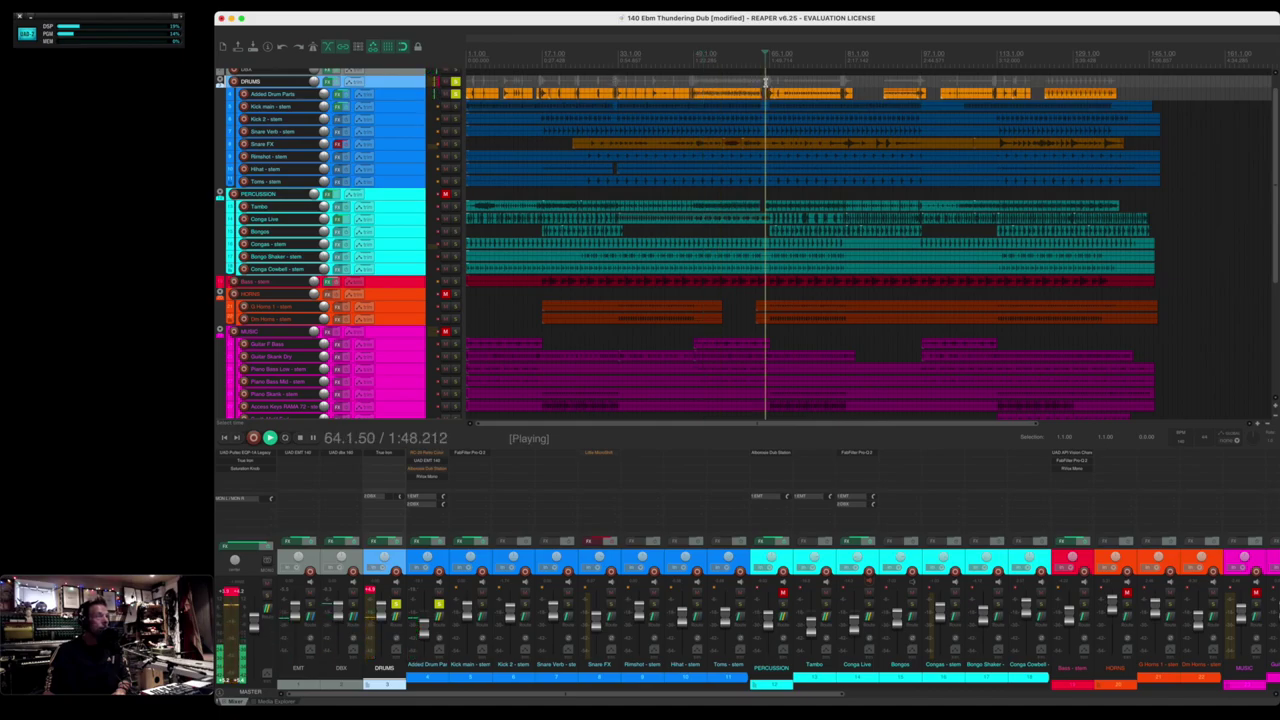
key(space)
Take Added Drum Parts out of solo and set the edit position to bar 50.
click(456, 93)
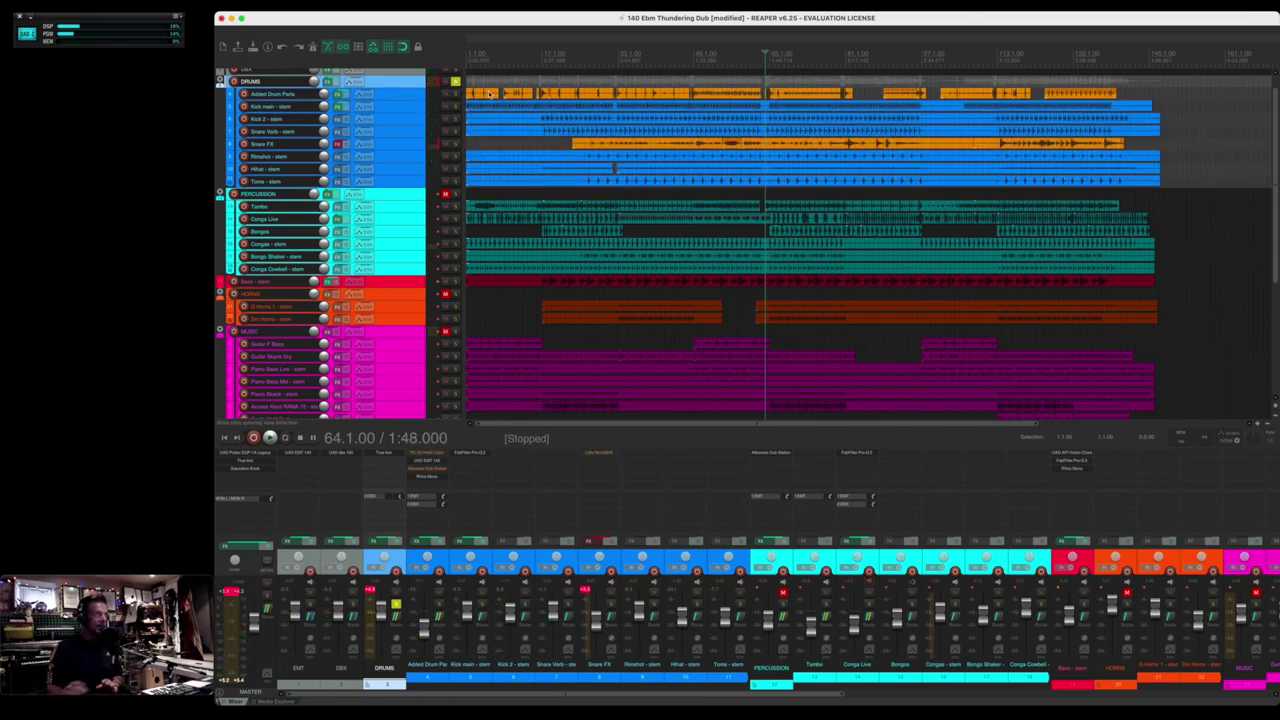
click(561, 93)
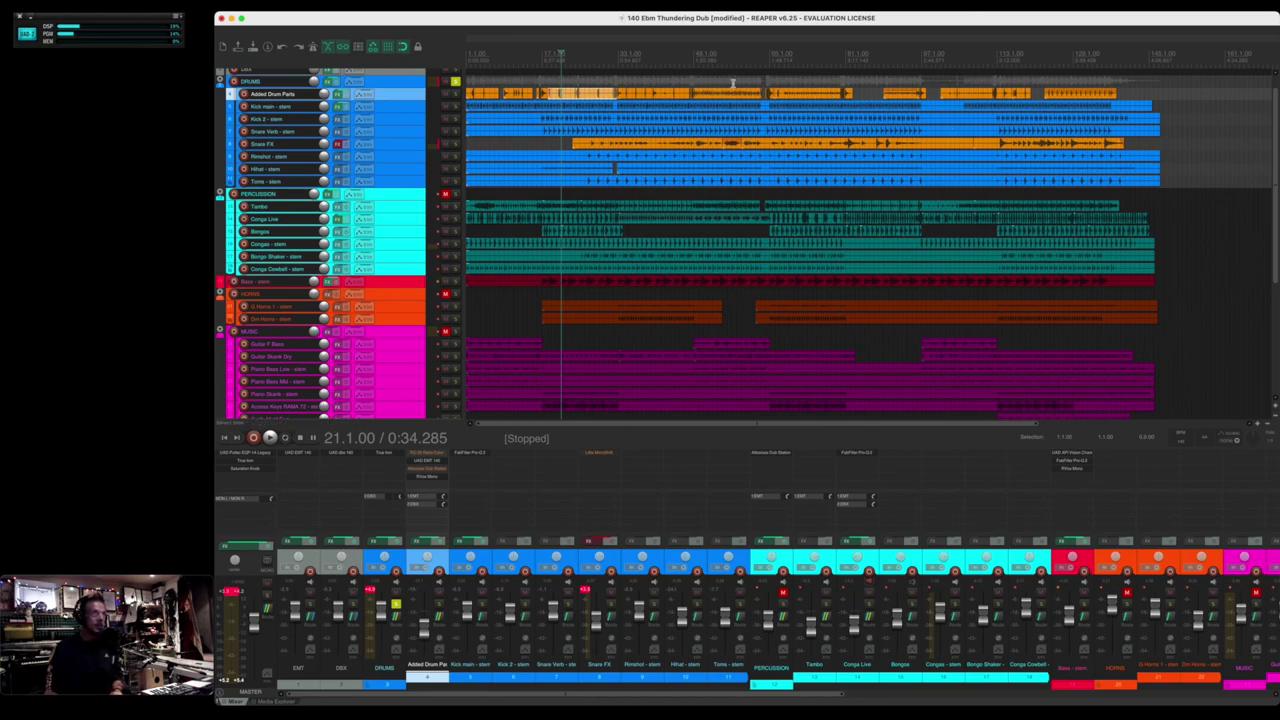
click(697, 81)
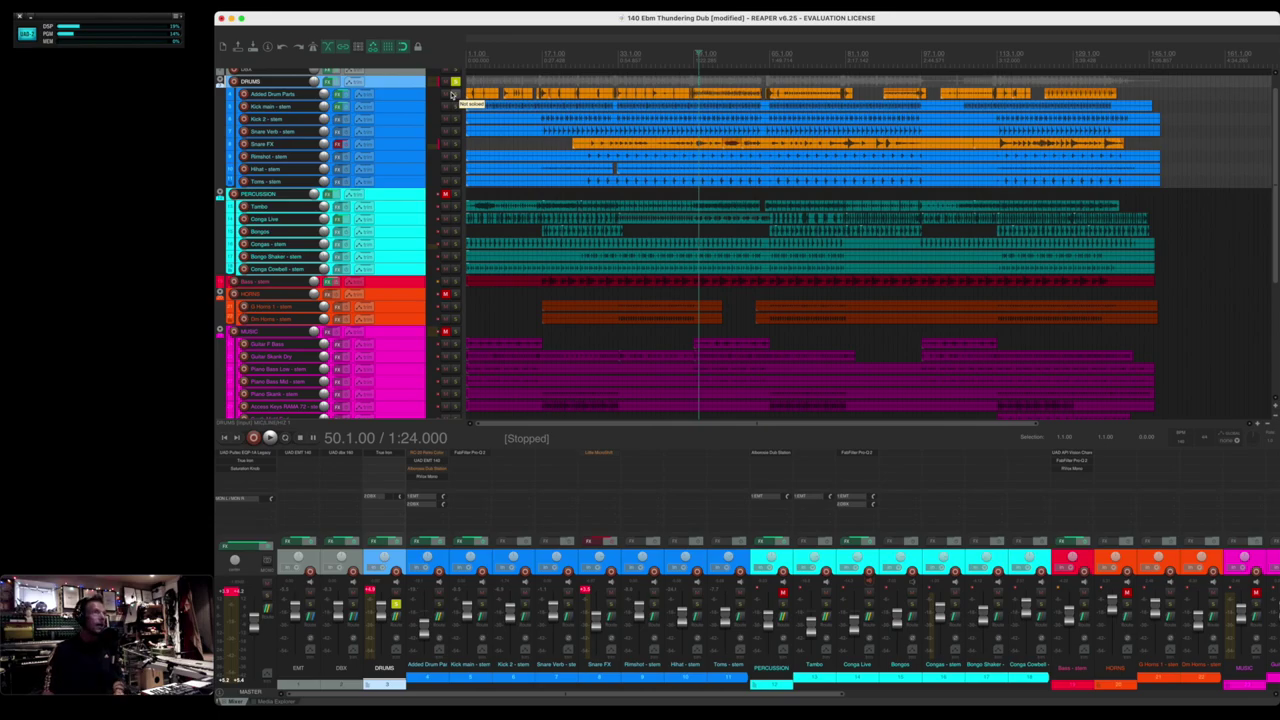
key(space)
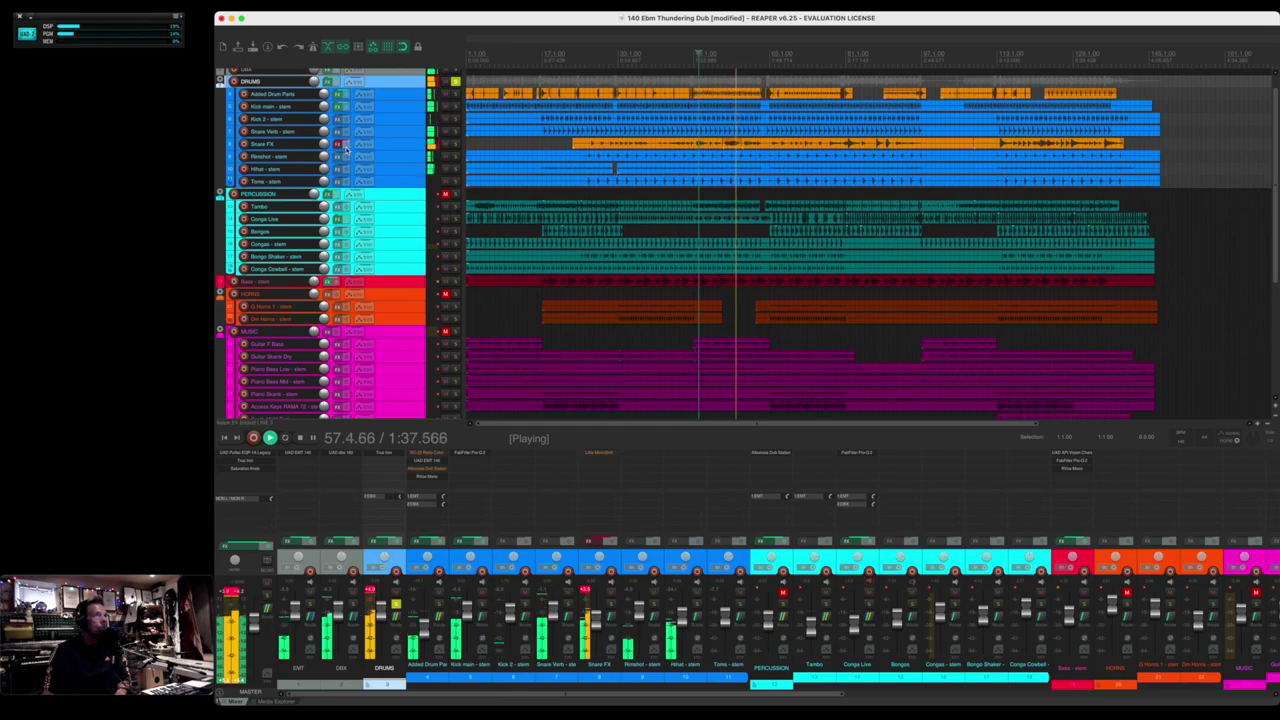
key(space)
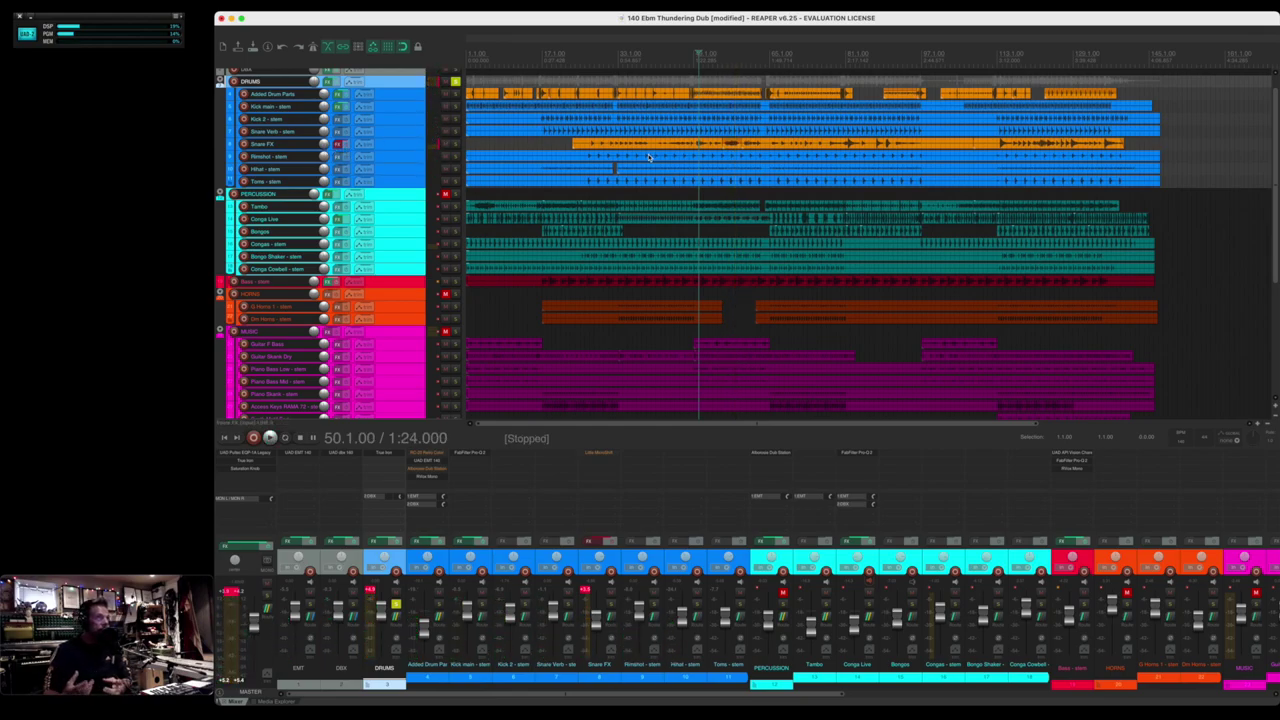
Pan Added Drum Parts from 20% left to 40% left in the mixer, then reselect Snare FX.
click(410, 143)
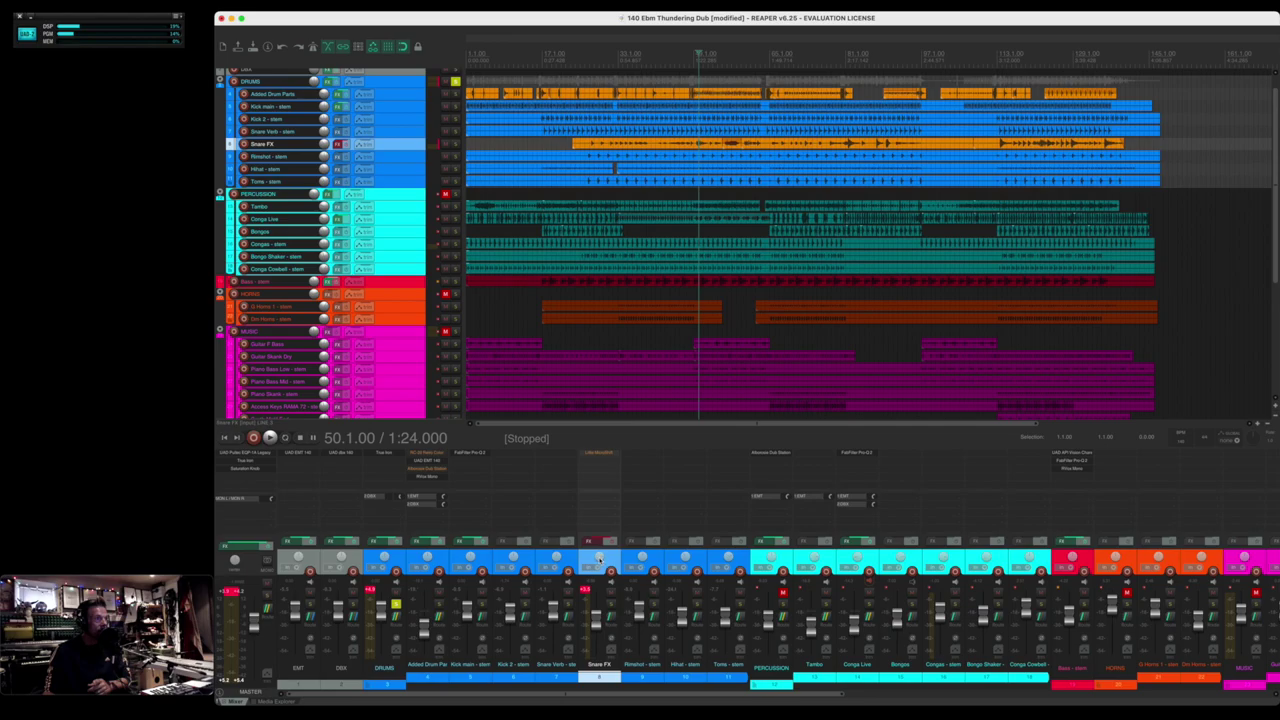
click(392, 97)
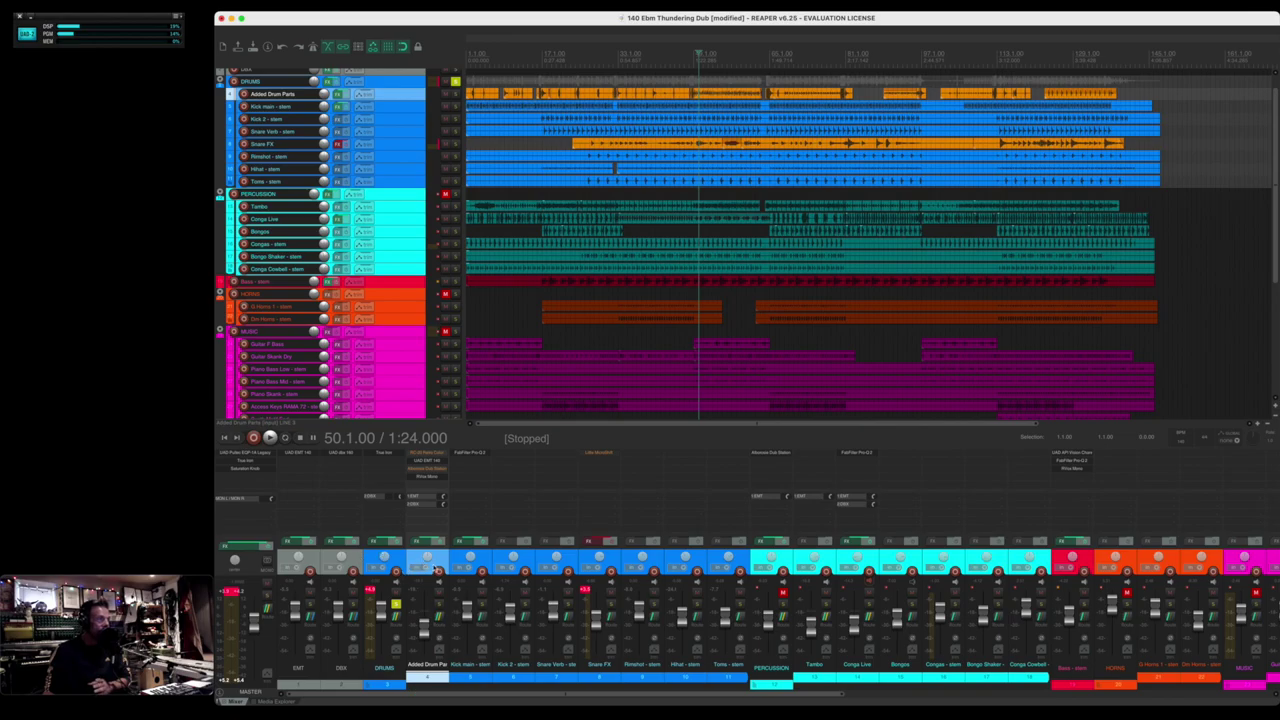
drag(427, 563, 427, 566)
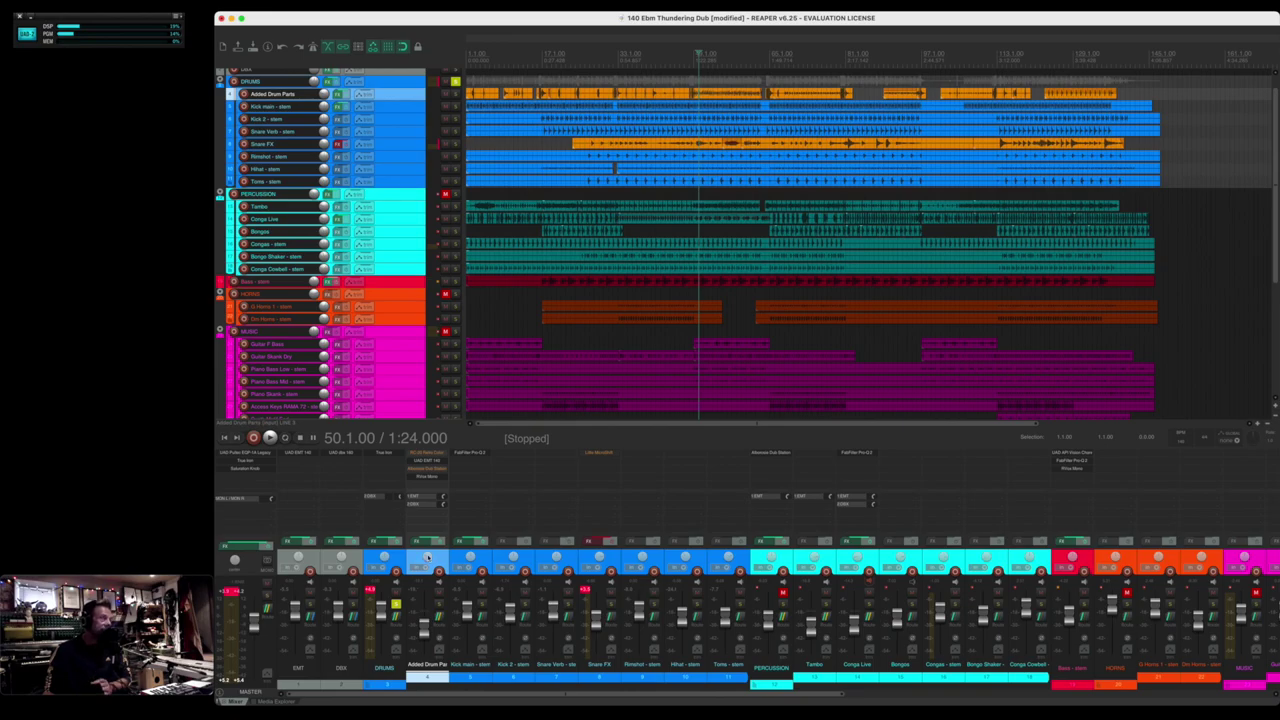
mouse_move(427, 557)
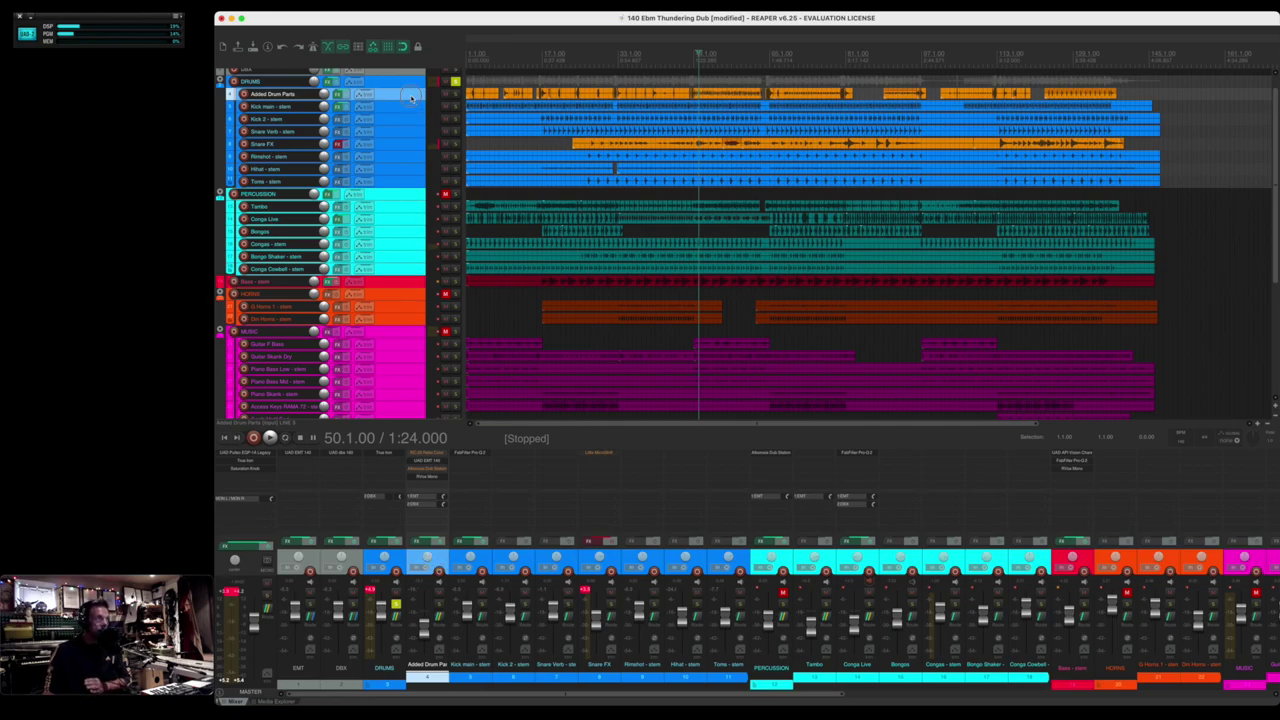
click(410, 147)
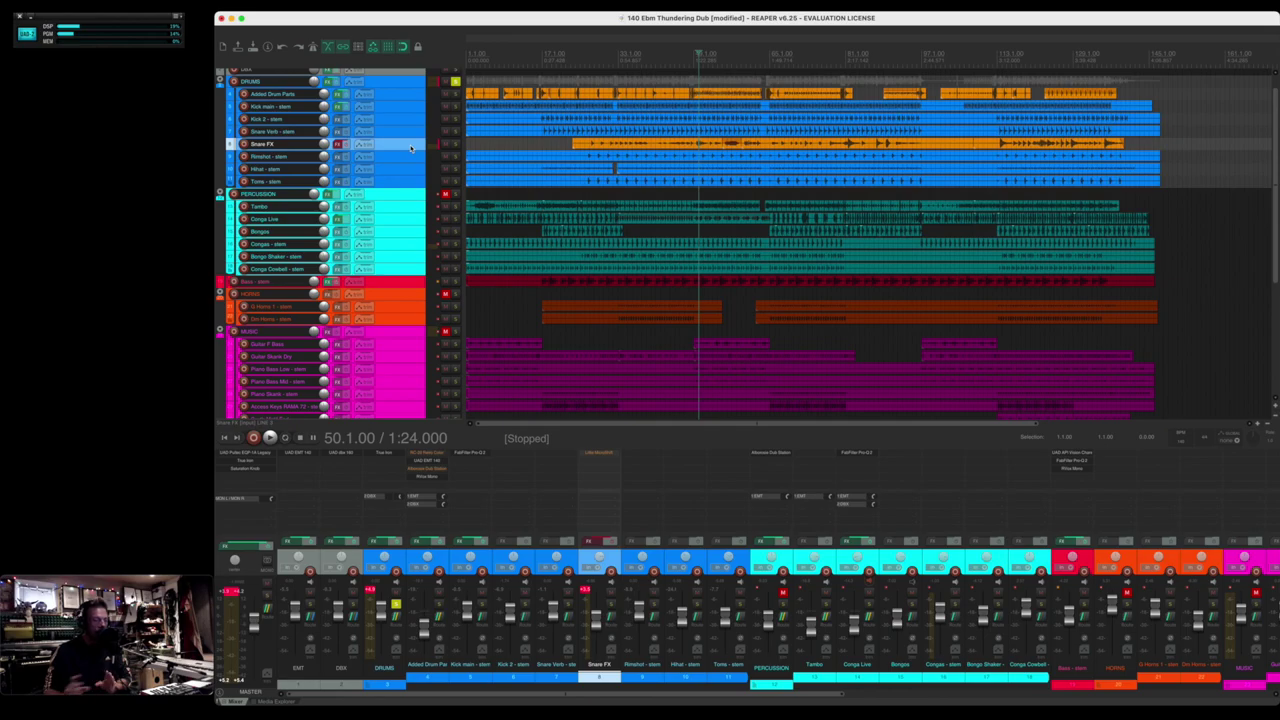